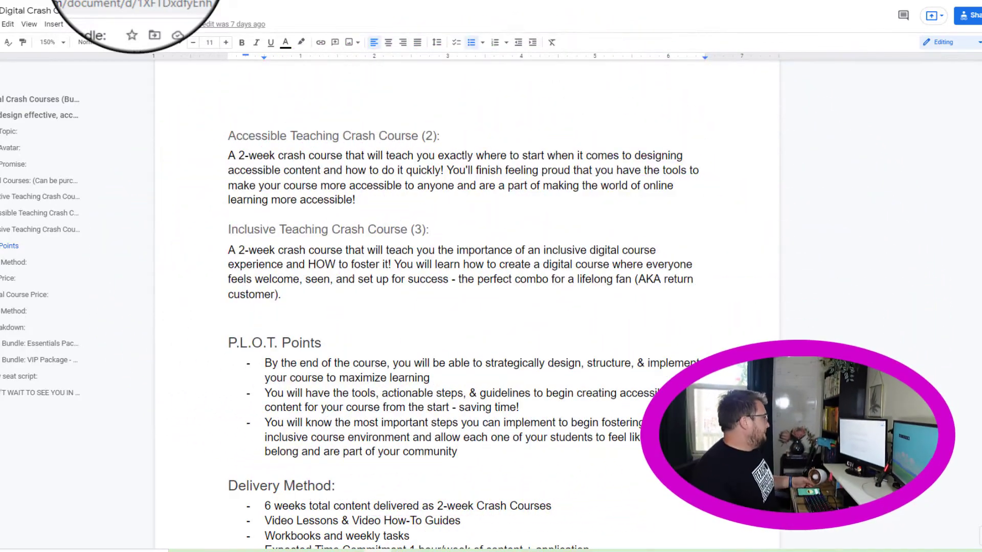
- Review the three P.L.O.T. Points bullets in the course bundle document for wording that needs editing
{"action": "scroll", "coordinate": [564, 317], "scroll_direction": "down", "scroll_amount": 4}
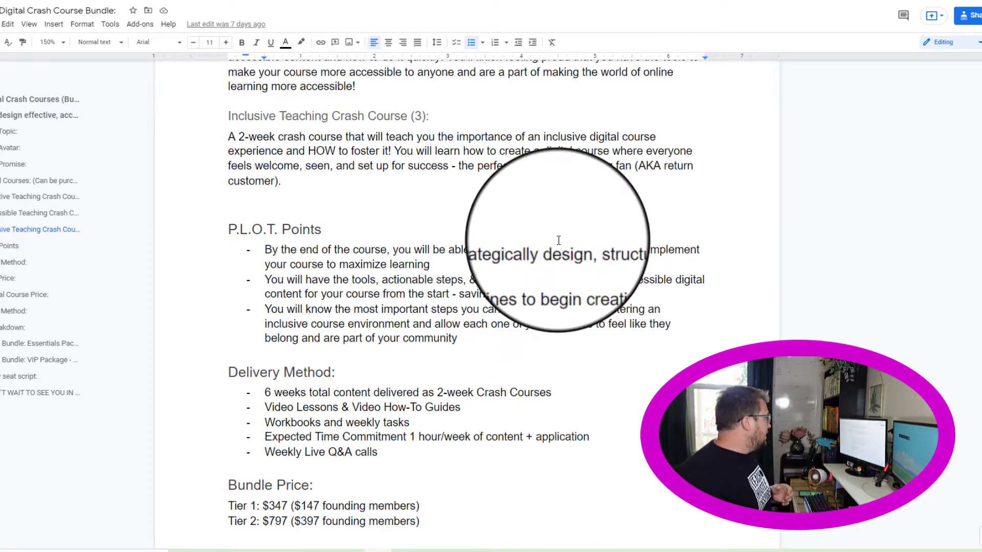
{"action": "left_click", "coordinate": [265, 250]}
{"action": "left_click_drag", "start_coordinate": [282, 249], "coordinate": [529, 268]}
{"action": "left_click", "coordinate": [526, 266]}
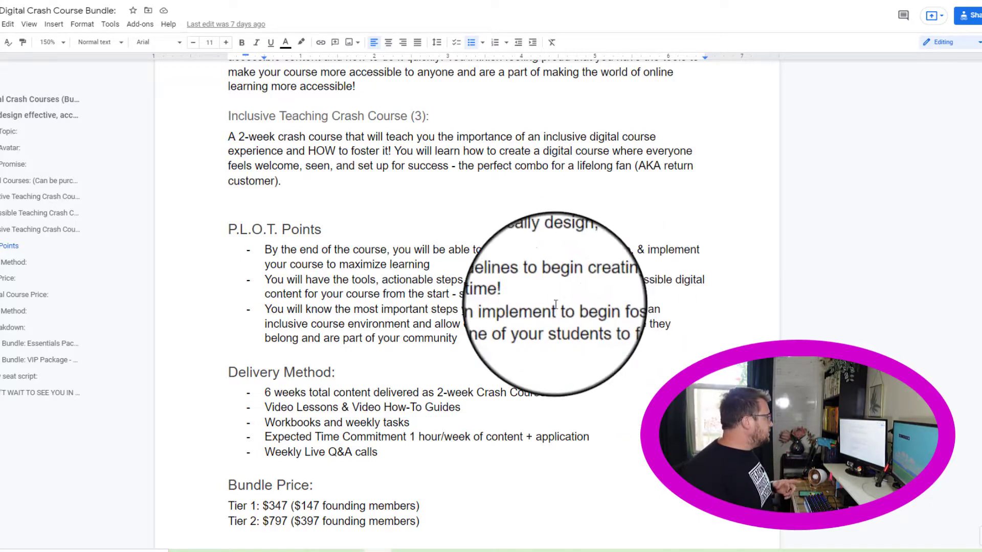
{"action": "left_click_drag", "start_coordinate": [460, 339], "coordinate": [208, 221]}
{"action": "left_click", "coordinate": [541, 341]}
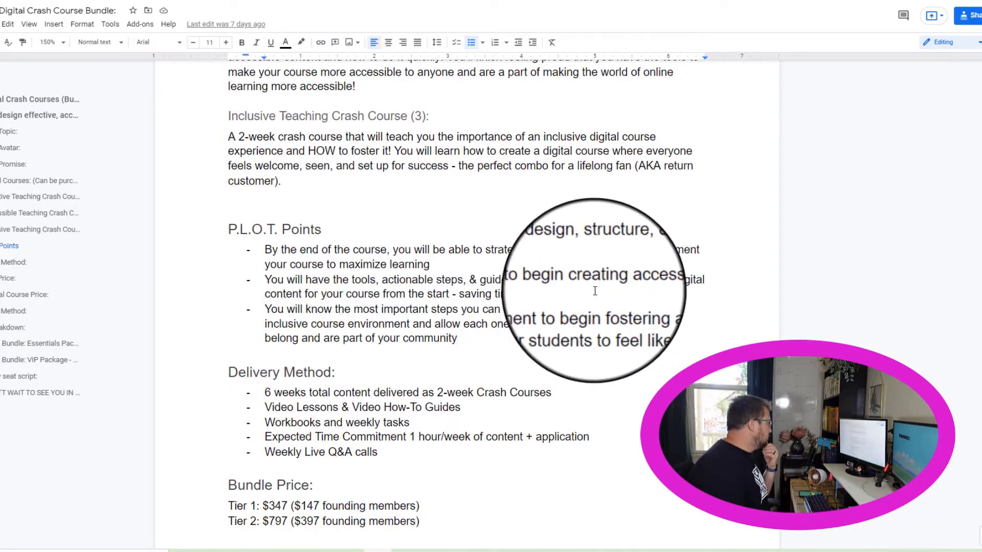
{"action": "double_click", "coordinate": [585, 309]}
{"action": "left_click", "coordinate": [442, 322]}
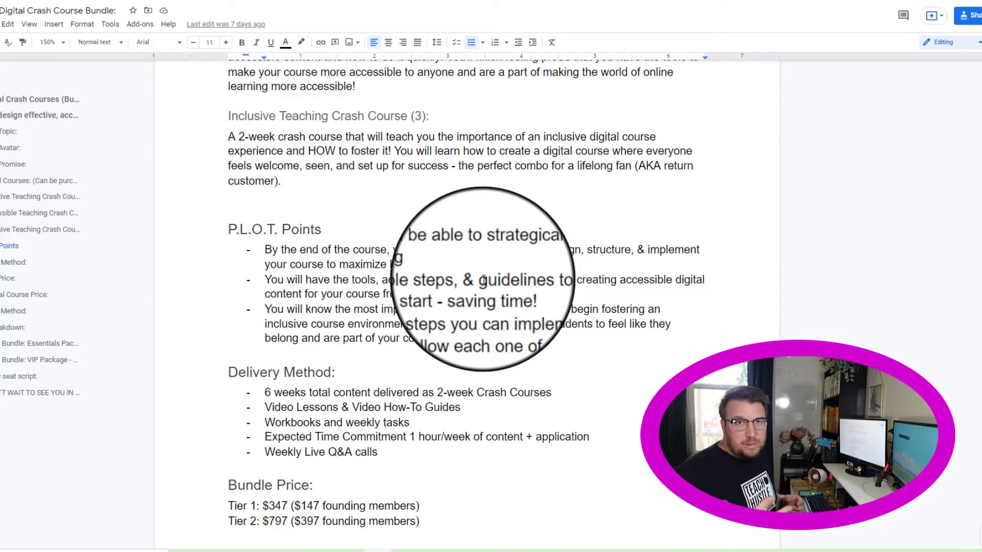
- Highlight "- saving time!" in the second P.L.O.T. point in cyan
{"action": "left_click_drag", "start_coordinate": [451, 294], "coordinate": [516, 294]}
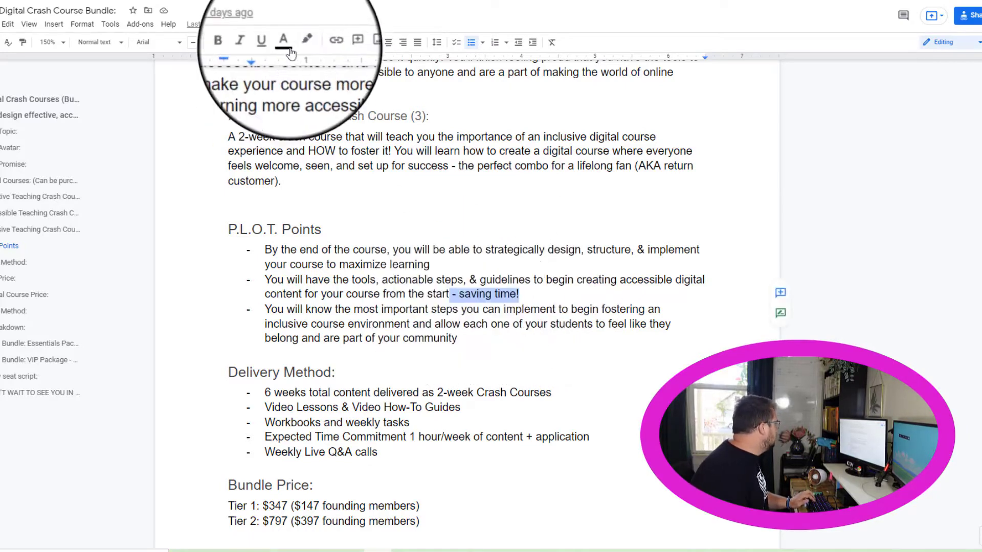
{"action": "left_click", "coordinate": [301, 42]}
{"action": "left_click", "coordinate": [576, 323]}
- Reword the third P.L.O.T. point to "You will know how to implement the most important steps to begin fostering an inclusive course environment"
{"action": "left_click", "coordinate": [330, 310]}
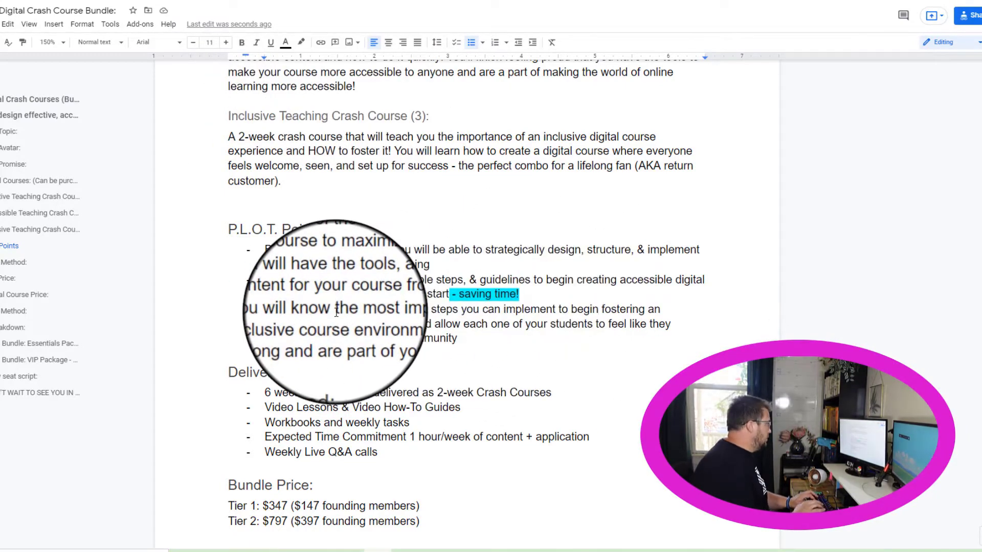
{"action": "type", "text": "how to implement"}
{"action": "left_click_drag", "start_coordinate": [548, 310], "coordinate": [643, 309]}
{"action": "key", "text": "BackSpace"}
- Highlight "and allow each one of your students to feel like they belong and are part of your community" in cyan
{"action": "left_click_drag", "start_coordinate": [384, 338], "coordinate": [366, 323]}
{"action": "left_click", "coordinate": [301, 42]}
{"action": "scroll", "coordinate": [566, 314], "scroll_direction": "up", "scroll_amount": 3}
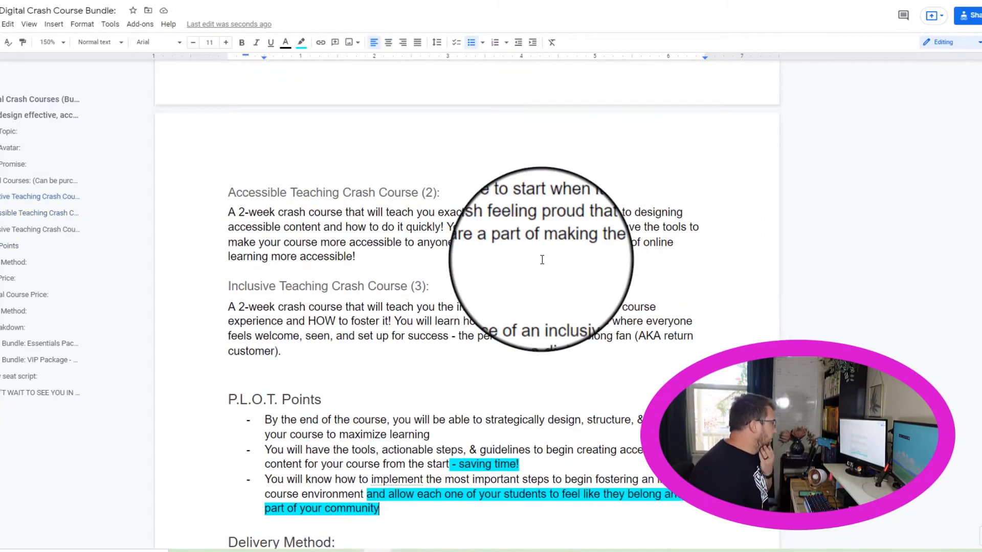
{"action": "key", "text": "Right"}
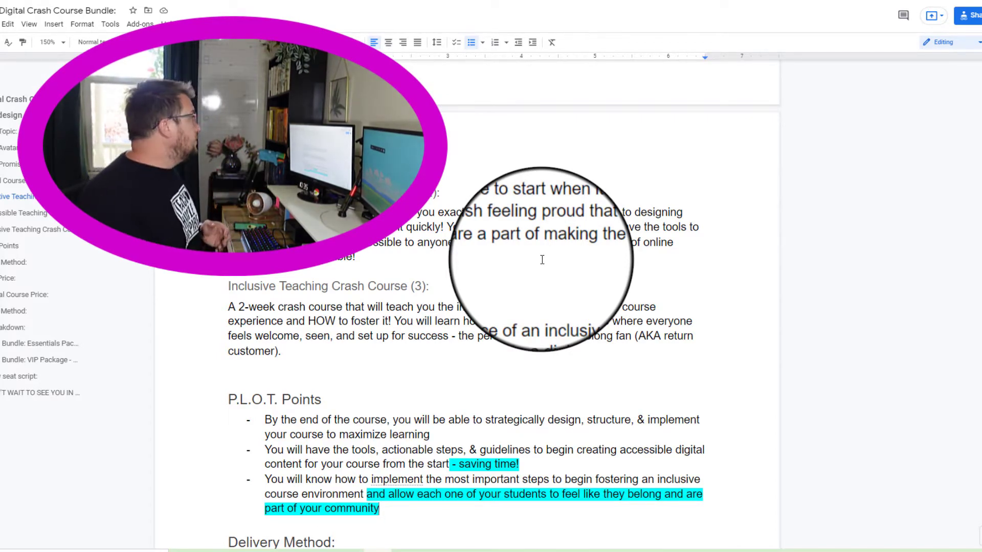
- Add an Effective Teaching Crash Course Goals section below the P.L.O.T. Points with Minimum Goal, Target Goal and Stretch Goal headings
{"action": "key", "text": "ctrl+Tab"}
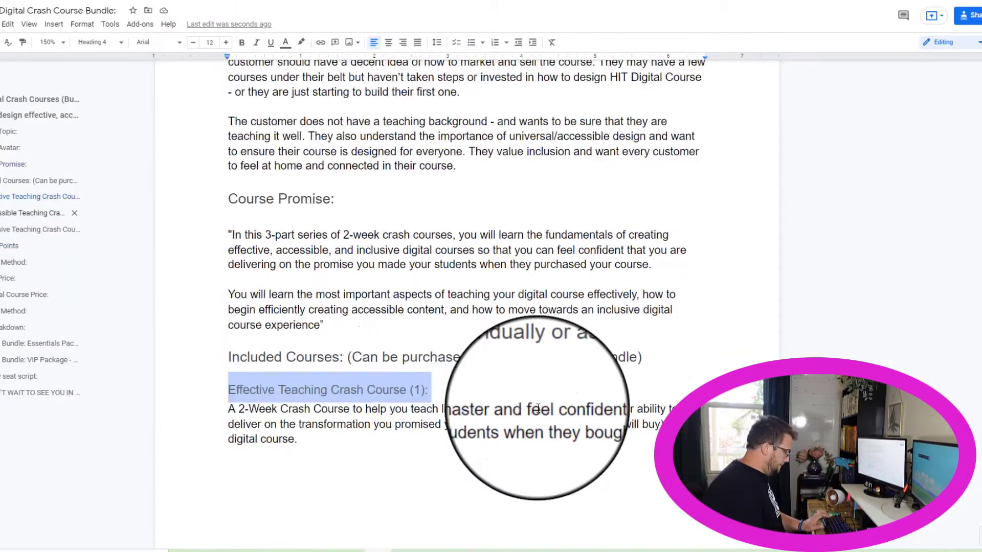
{"action": "key", "text": "Return"}
{"action": "type", "text": "Minimum Goal:"}
{"action": "key", "text": "Return"}
{"action": "type", "text": "Target Goal:"}
{"action": "key", "text": "Return"}
{"action": "type", "text": "Stretch Goal:"}
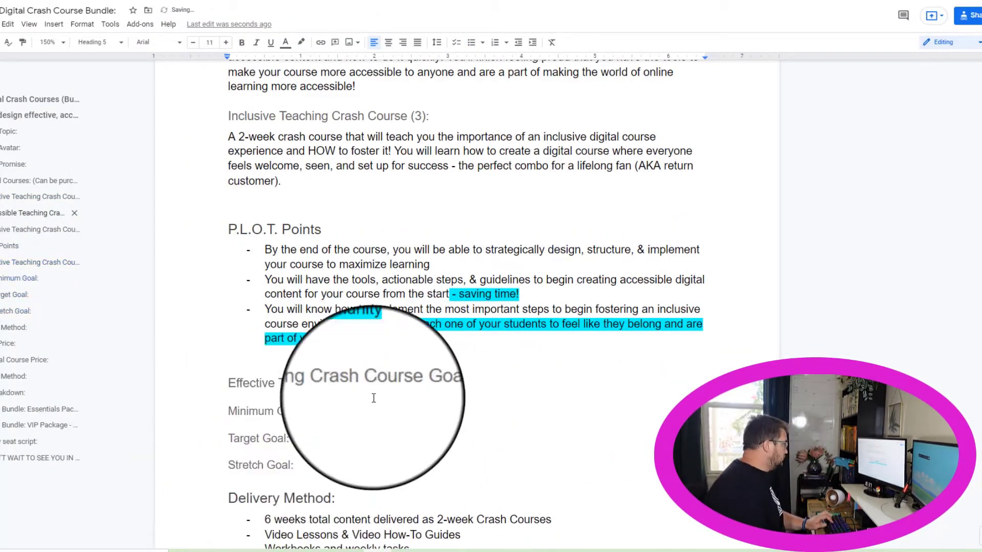
- Repeat the Minimum, Target and Stretch Goal headings for the Accessible and Inclusive Teaching Crash Course Goals sections
{"action": "key", "text": "Up"}
{"action": "key", "text": "Up"}
{"action": "key", "text": "End"}
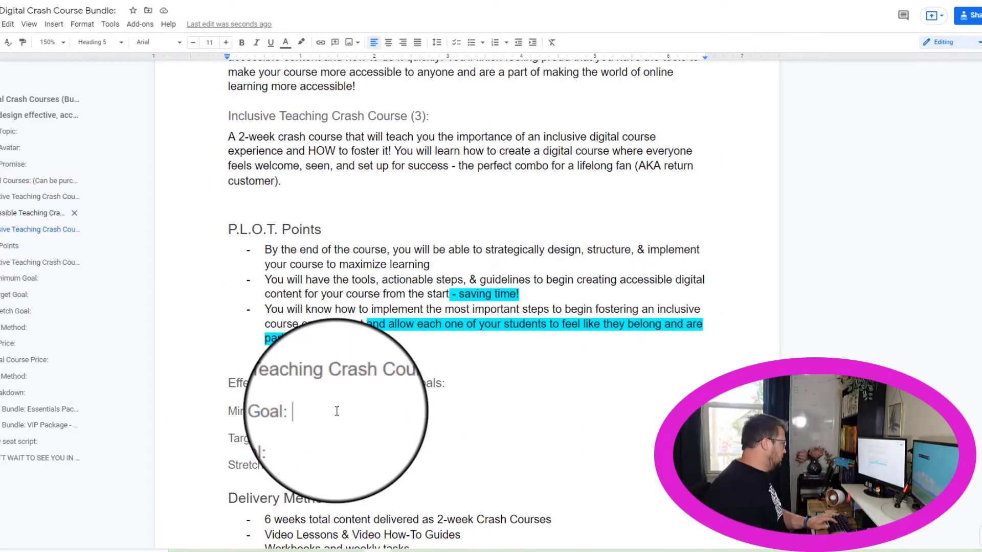
{"action": "left_click_drag", "start_coordinate": [350, 407], "coordinate": [324, 464]}
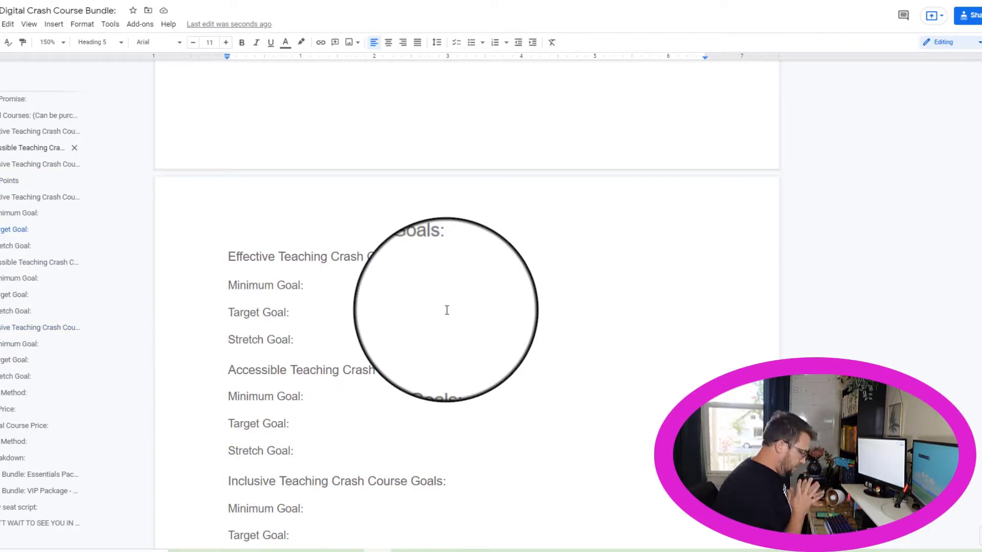
- Fill in the minimum goal "Create & Implement a plan for the 3 C's of connection" and a target of 1-2 P.L.O.T Points per module & Lesson
{"action": "left_click", "coordinate": [446, 310]}
{"action": "type", "text": "Impl"}
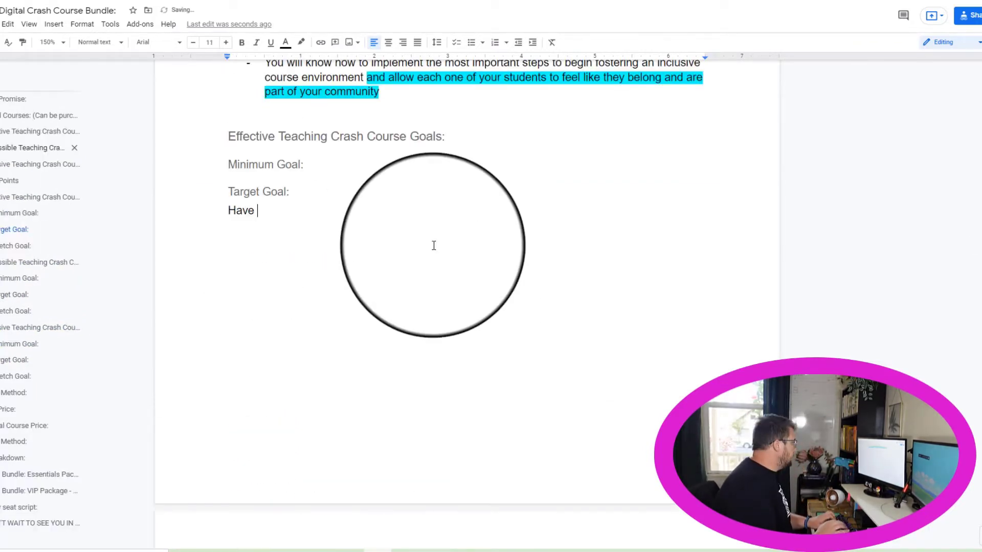
{"action": "type", "text": "eding the Minimum Goal &e"}
{"action": "type", "text": "1-2 P.L.O.T Points for each module & Lesson in your course"}
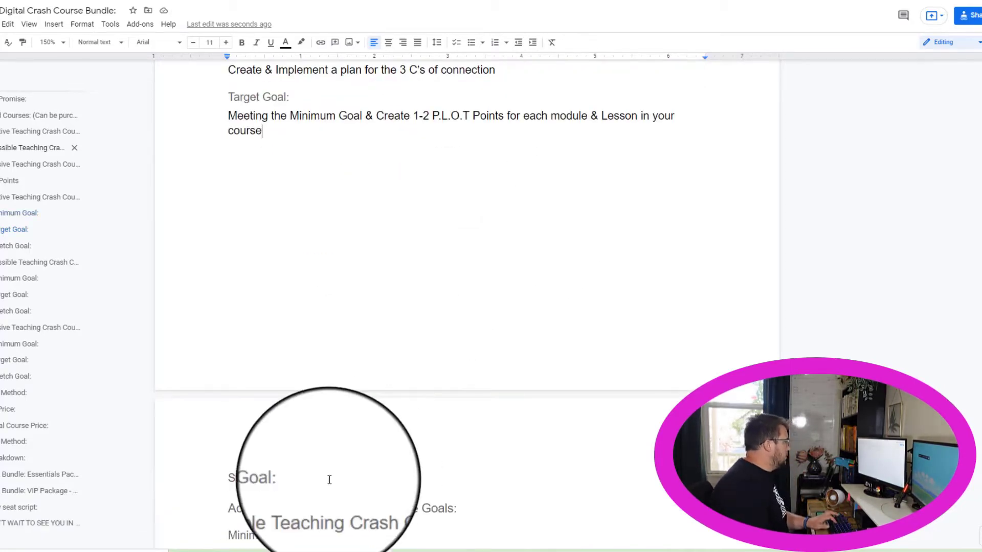
- Start the stretch goal with "Meet the Target Goal &" and replace "Lesson" with "piece of content" in the target goal
{"action": "left_click", "coordinate": [257, 165]}
{"action": "type", "text": "Meet the Target Goal &"}
{"action": "double_click", "coordinate": [602, 115]}
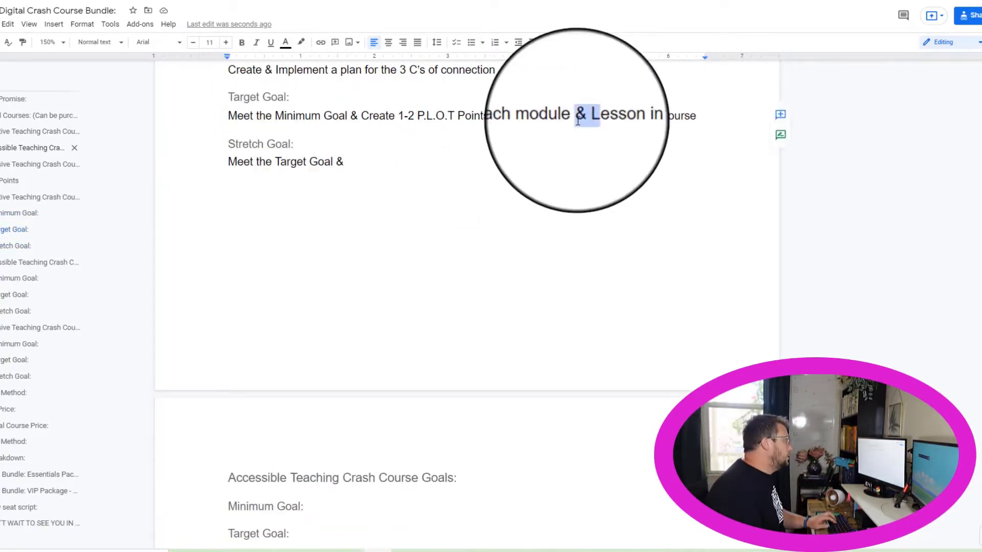
{"action": "type", "text": "piece of content"}
- Complete the stretch goal with "Send out the Annonymous After-Course Surveys"
{"action": "left_click", "coordinate": [355, 169]}
{"action": "scroll", "coordinate": [368, 348], "scroll_direction": "up", "scroll_amount": 3}
{"action": "type", "text": "Sold out After-Course Surveys"}
{"action": "key", "text": "ctrl+Left"}
{"action": "key", "text": "ctrl+Left"}
{"action": "key", "text": "ctrl+Left"}
{"action": "type", "text": "the Annonymous"}
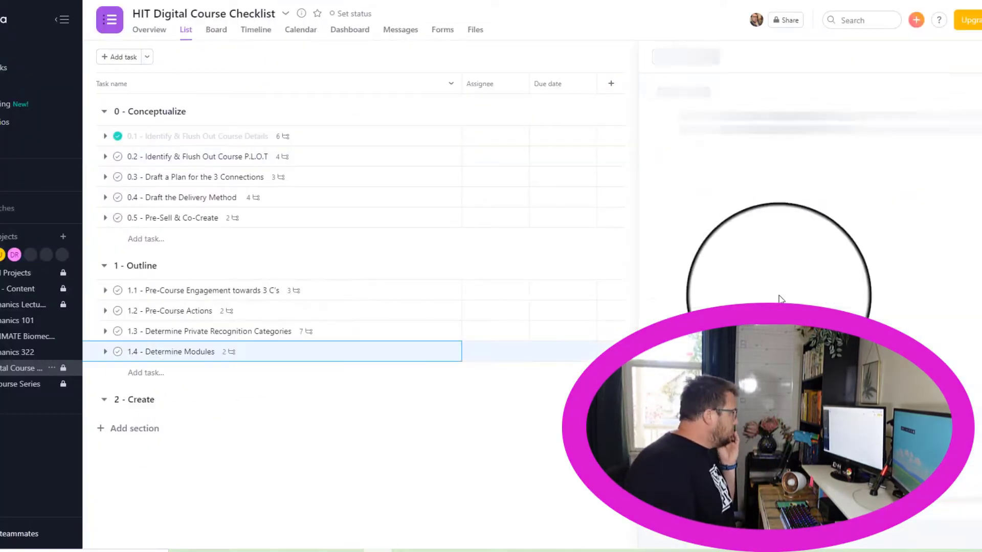
{"action": "key", "text": "Return"}
{"action": "type", "text": "Review C"}
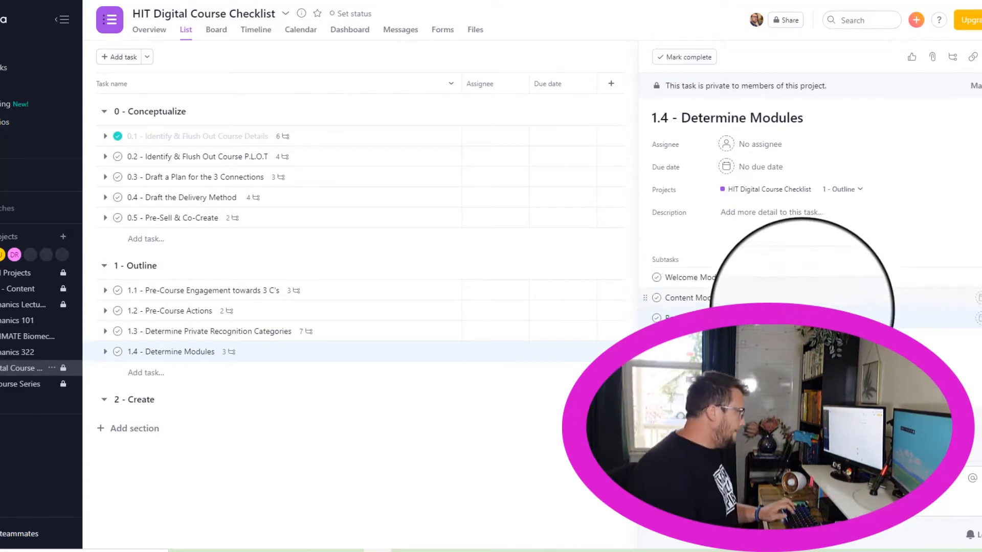
{"action": "left_click_drag", "start_coordinate": [849, 318], "coordinate": [653, 321]}
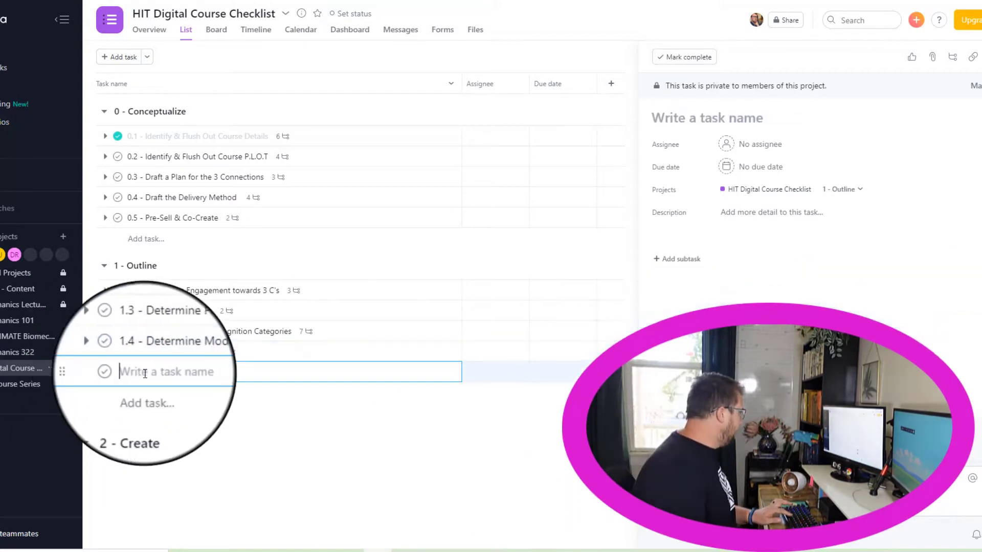
- Add the task "1.5 Review Course Goals After Finalizing Content Outline" to the Outline section of the HIT Digital Course Checklist
{"action": "type", "text": "1.5"}
{"action": "type", "text": "Review Course Goals After Finalizing Content Outline"}
{"action": "key", "text": "Escape"}
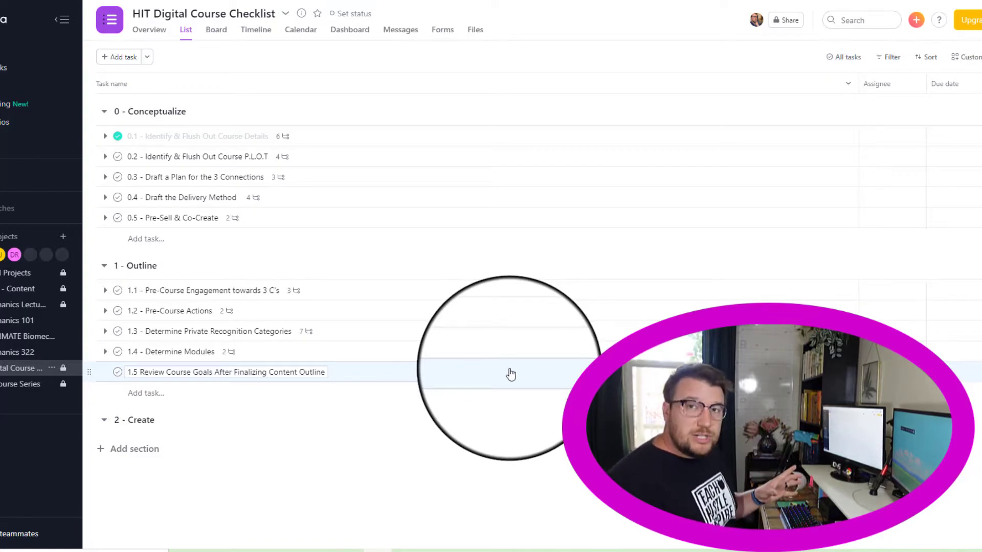
- Look over the written goals in the Google Docs document, and open the details of checklist task 0.2 in Asana
{"action": "left_click", "coordinate": [215, 2]}
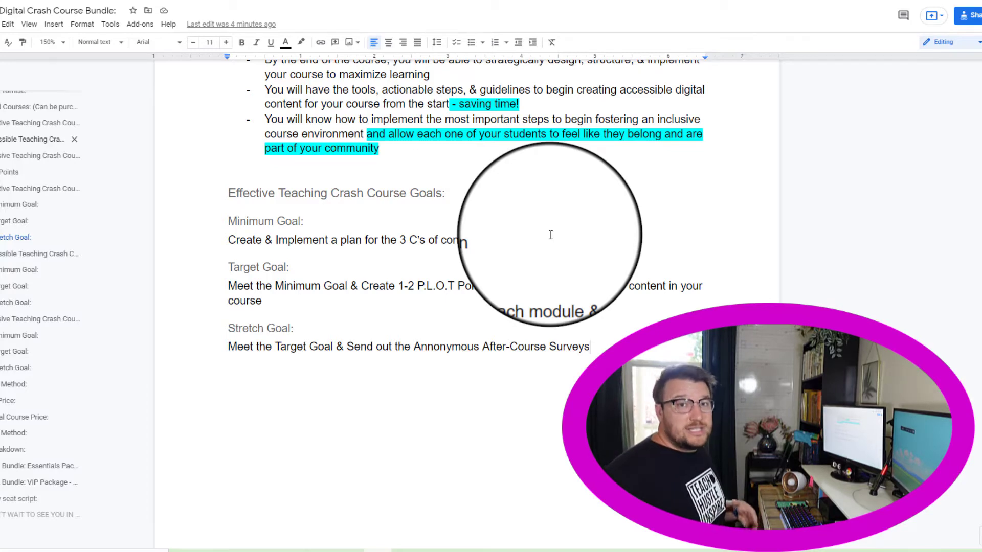
{"action": "left_click", "coordinate": [269, 1]}
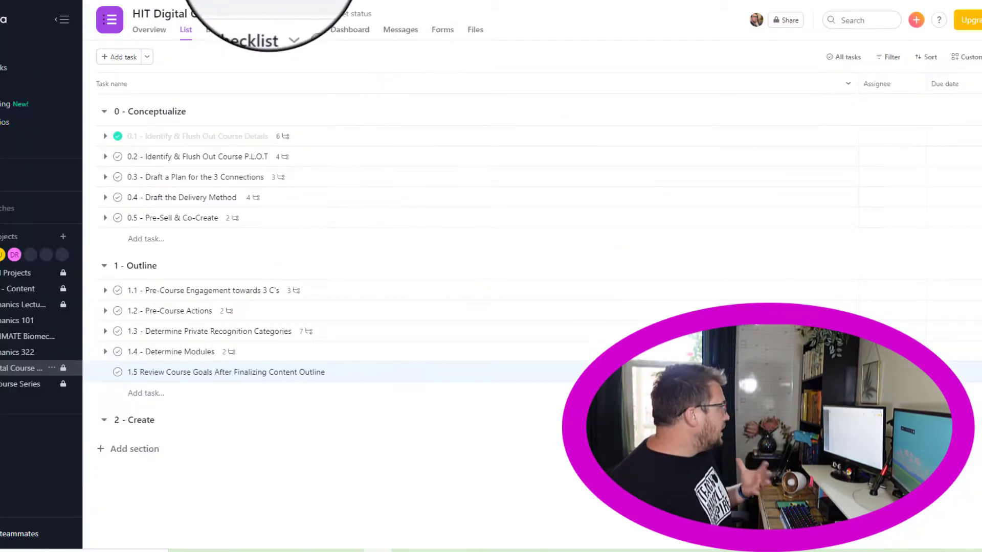
{"action": "left_click", "coordinate": [311, 163]}
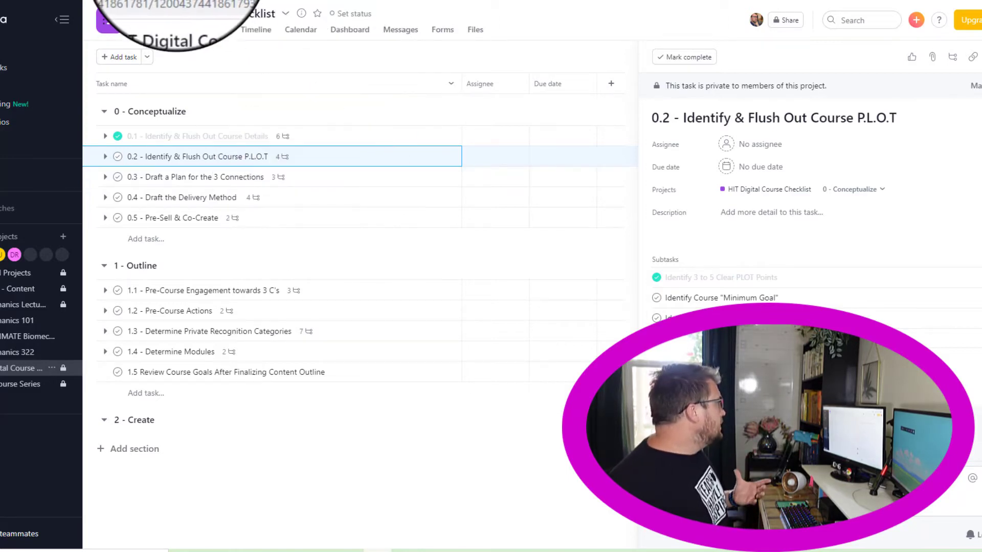
- Switch to the Effective Teaching Crash Course in Xperiencify and examine its basics and remaining setup steps
{"action": "left_click", "coordinate": [197, 2]}
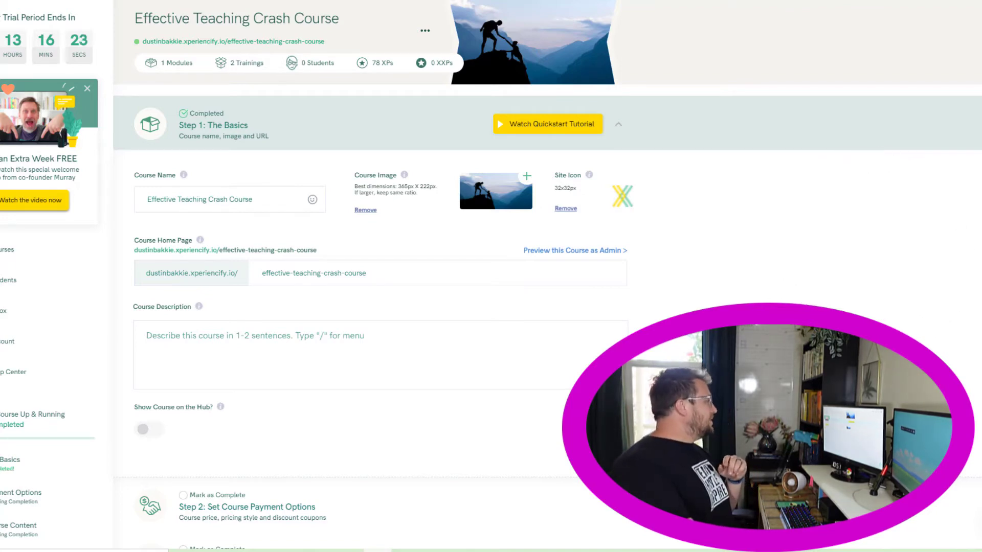
{"action": "scroll", "coordinate": [468, 176], "scroll_direction": "down", "scroll_amount": 4}
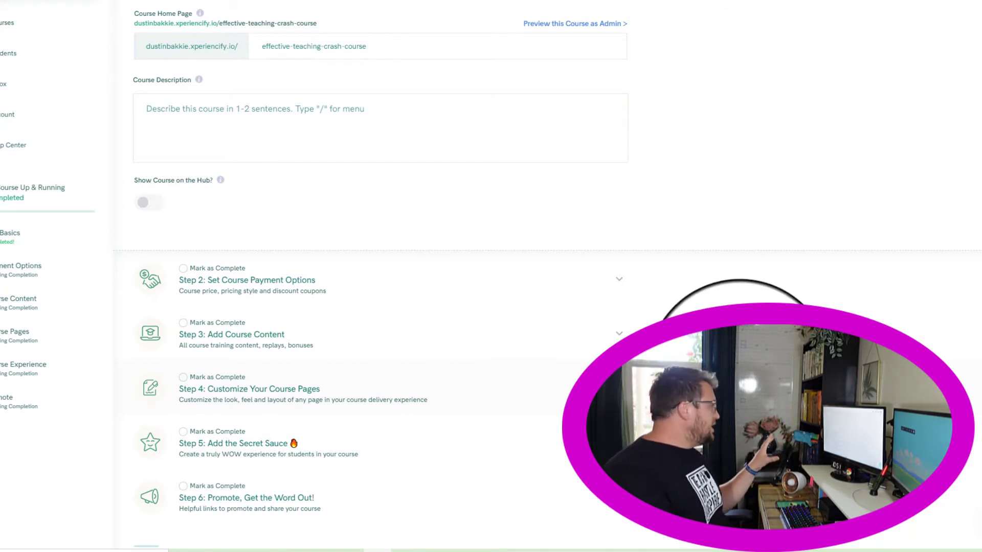
{"action": "scroll", "coordinate": [716, 327], "scroll_direction": "up", "scroll_amount": 3}
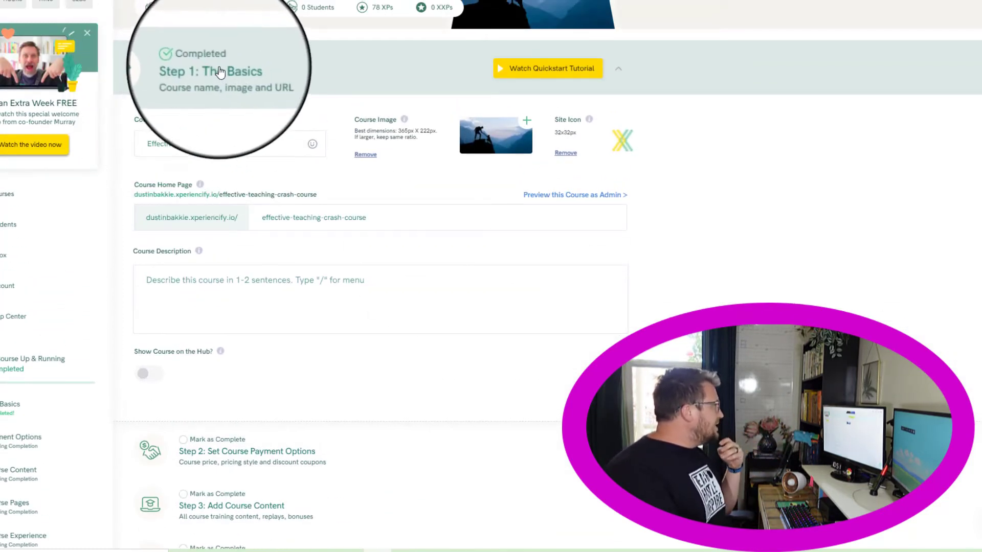
{"action": "scroll", "coordinate": [194, 46], "scroll_direction": "up", "scroll_amount": 1}
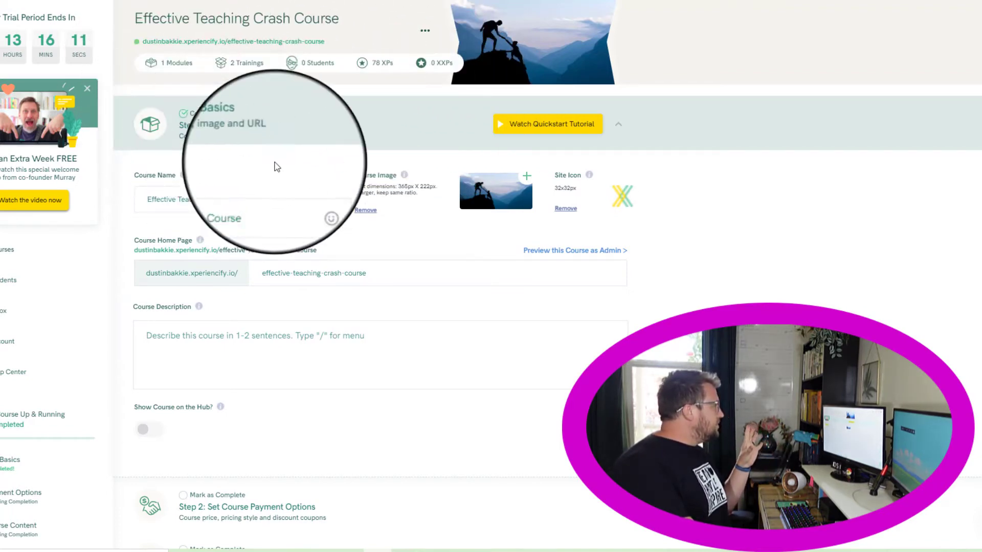
{"action": "scroll", "coordinate": [417, 336], "scroll_direction": "down", "scroll_amount": 3}
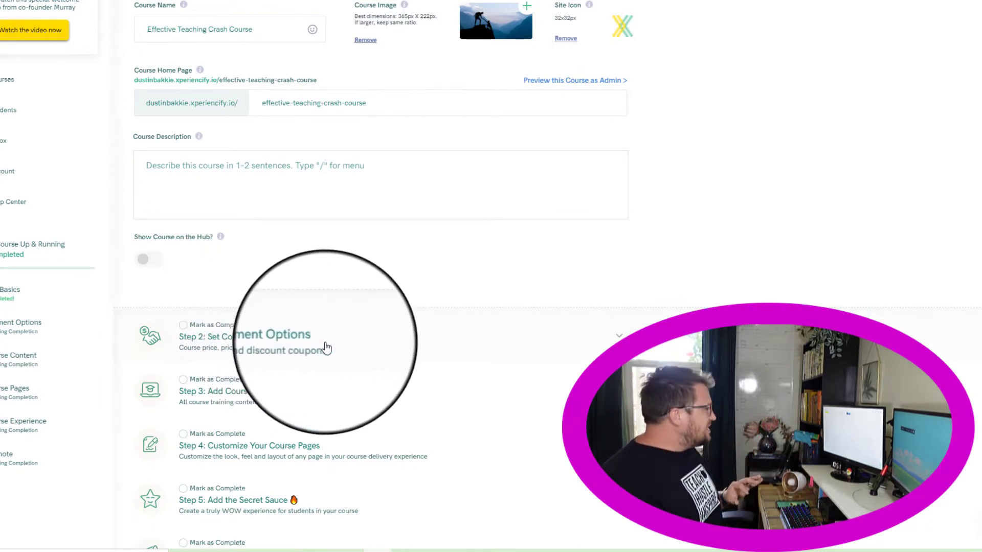
{"action": "scroll", "coordinate": [328, 352], "scroll_direction": "down", "scroll_amount": 1}
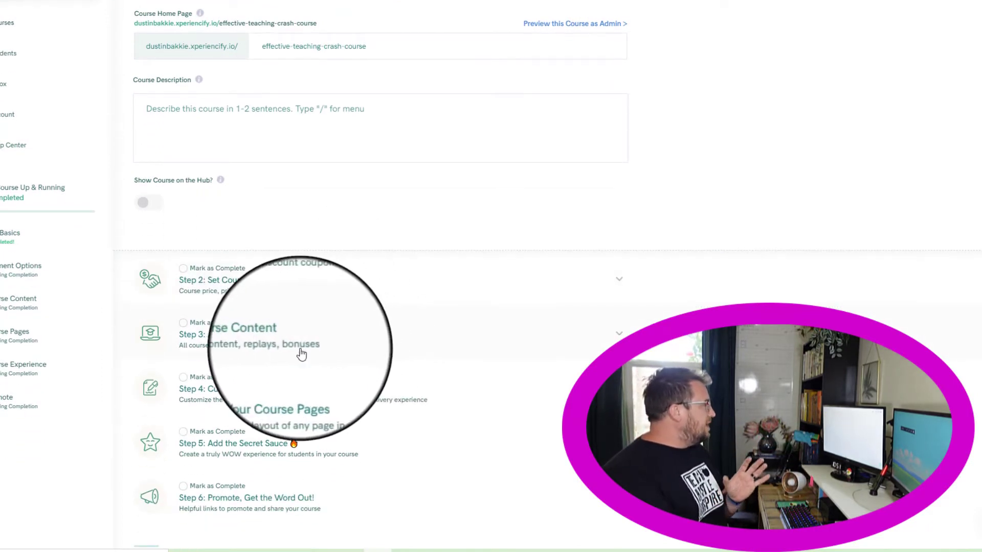
- Expand Step 3: Add Course Content and view its Pre-Actions and its Modules & Trainings
{"action": "left_click", "coordinate": [329, 347]}
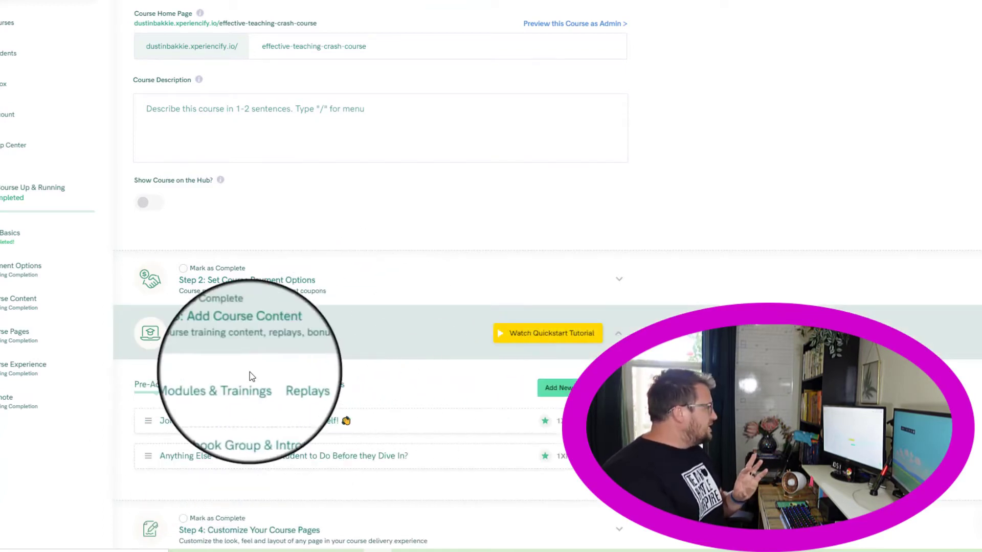
{"action": "scroll", "coordinate": [307, 379], "scroll_direction": "down", "scroll_amount": 2}
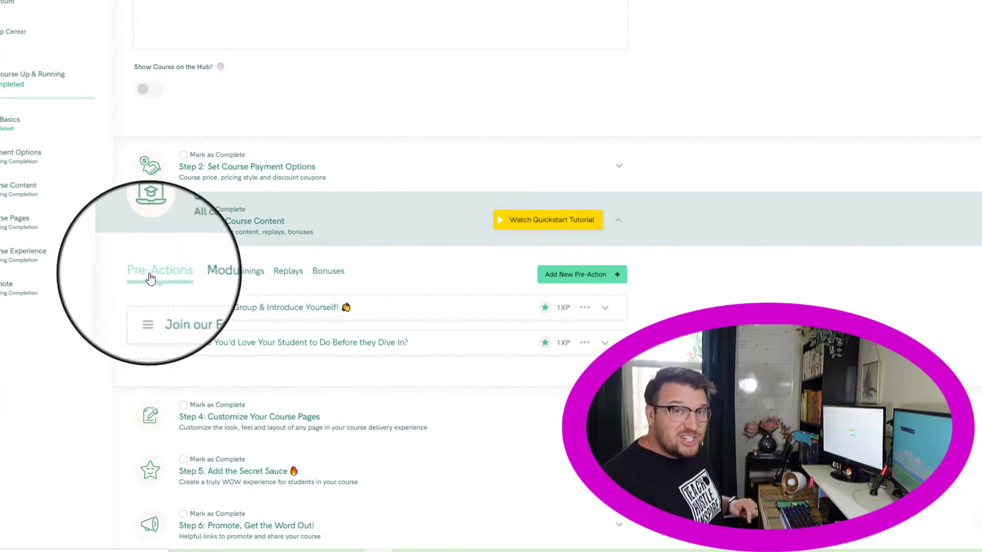
{"action": "left_click", "coordinate": [244, 281]}
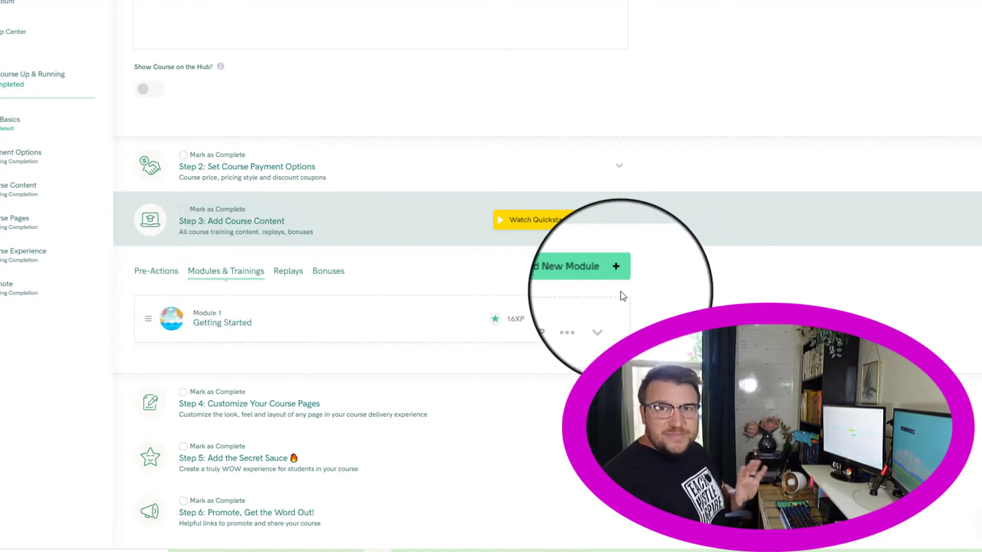
- Expand Step 4: Customize Your Course Pages and open the page with the mission and goals for live editing
{"action": "left_click", "coordinate": [353, 409]}
{"action": "scroll", "coordinate": [415, 383], "scroll_direction": "down", "scroll_amount": 3}
{"action": "left_click", "coordinate": [230, 253]}
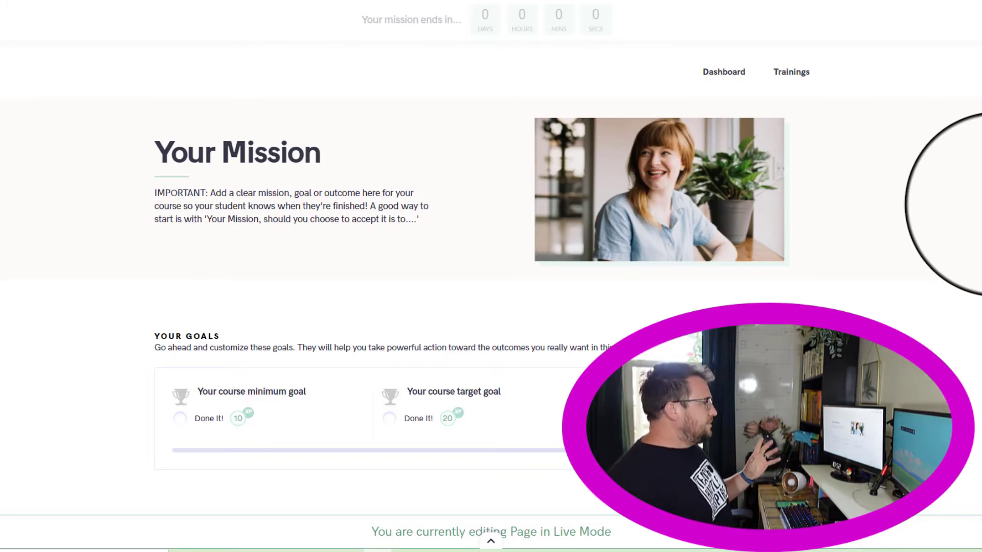
- Select the "Your Mission" heading, and switch back to the goals section of the Google Docs course document
{"action": "mouse_move", "coordinate": [698, 164]}
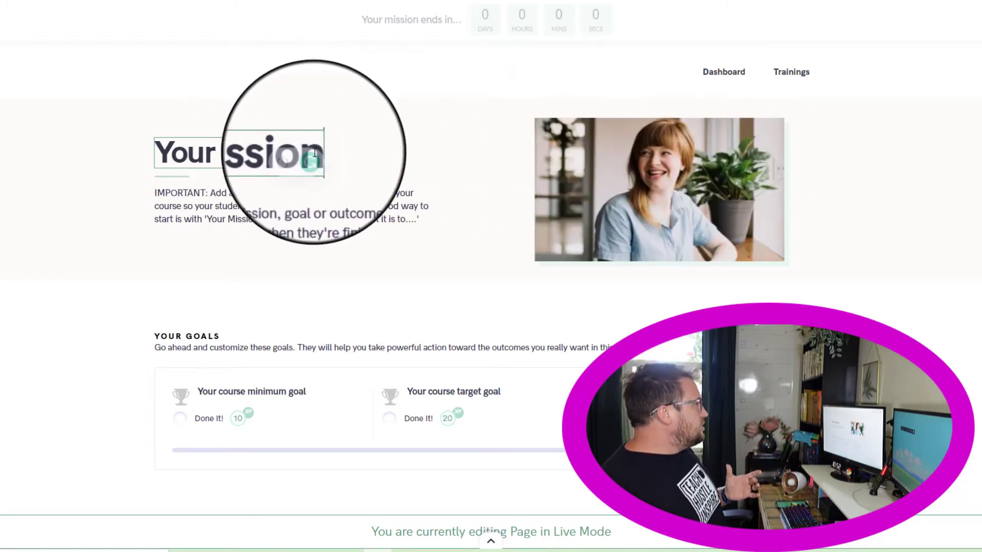
{"action": "left_click_drag", "start_coordinate": [315, 154], "coordinate": [162, 144]}
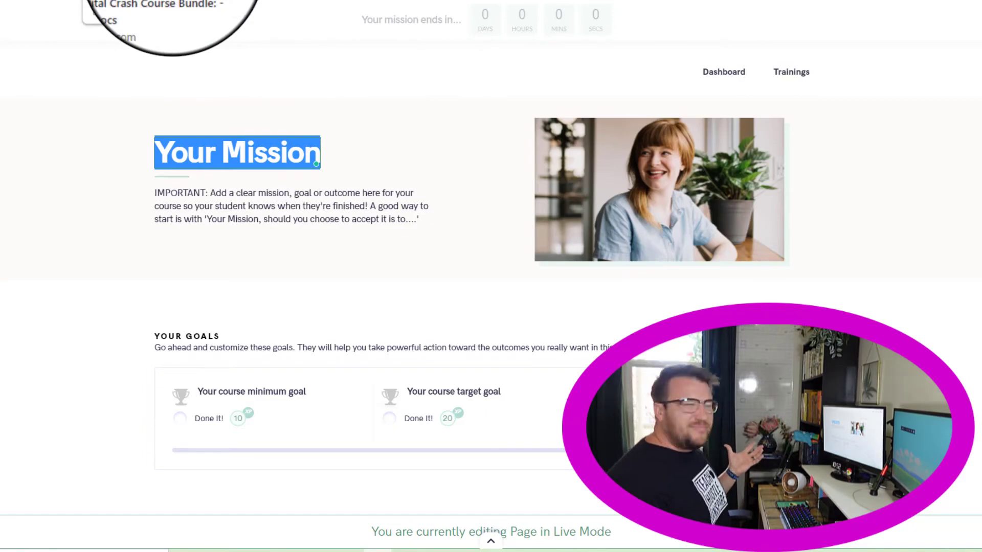
{"action": "left_click", "coordinate": [172, 0]}
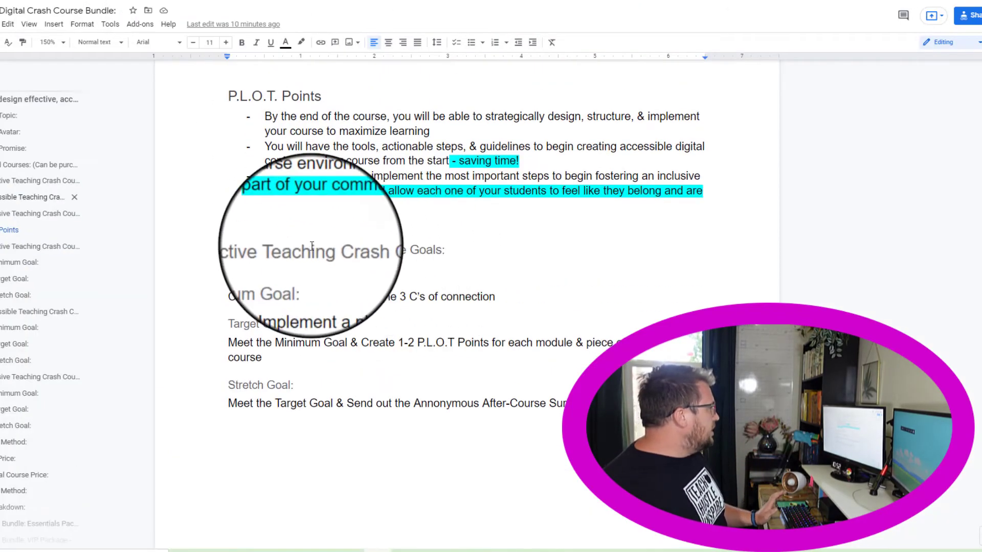
- Copy the title "Effective Teaching Crash Course" from the included courses in the document and return to the live course page
{"action": "scroll", "coordinate": [309, 244], "scroll_direction": "up", "scroll_amount": 10}
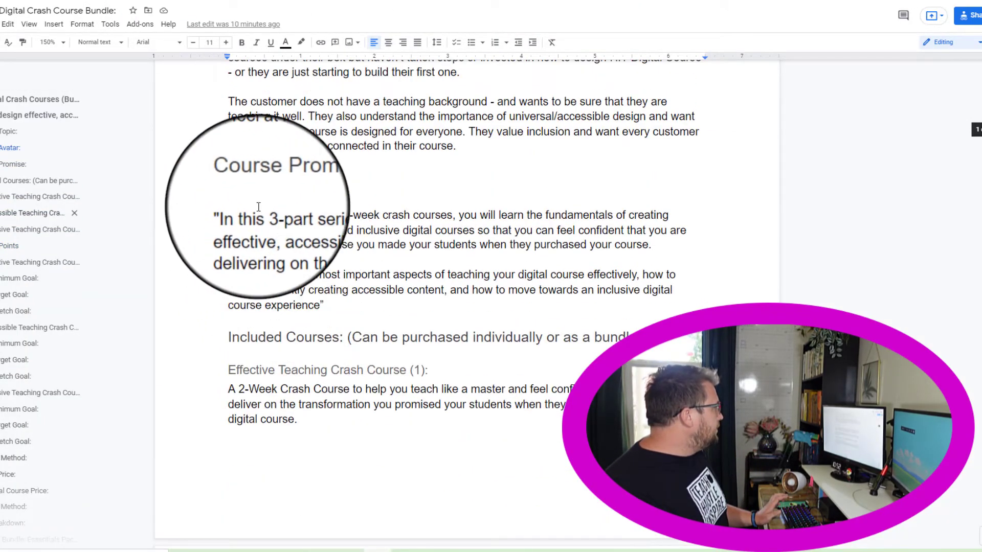
{"action": "scroll", "coordinate": [252, 207], "scroll_direction": "up", "scroll_amount": 6}
{"action": "scroll", "coordinate": [252, 230], "scroll_direction": "down", "scroll_amount": 8}
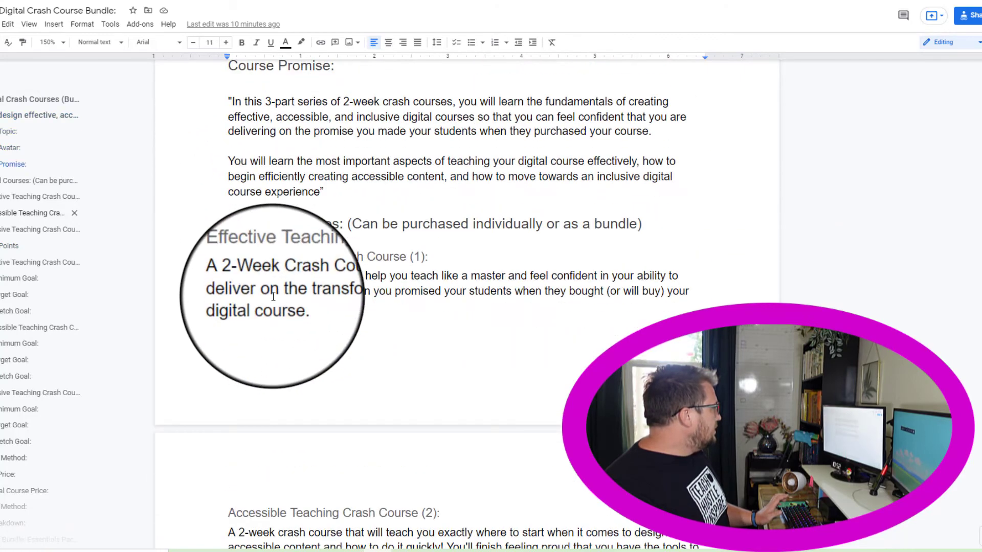
{"action": "left_click_drag", "start_coordinate": [228, 256], "coordinate": [409, 254]}
{"action": "key", "text": "ctrl+c"}
{"action": "left_click", "coordinate": [548, 5]}
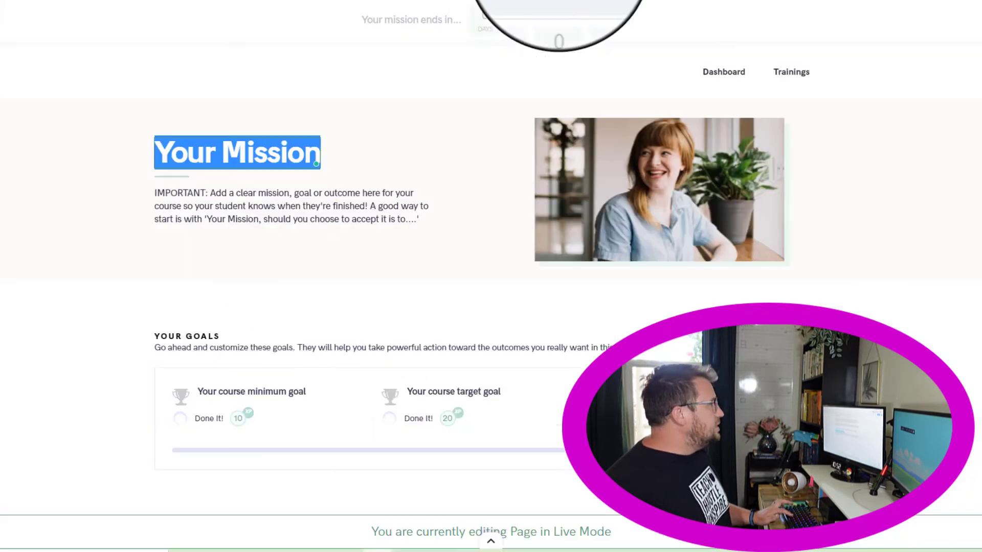
{"action": "key", "text": "ctrl+v"}
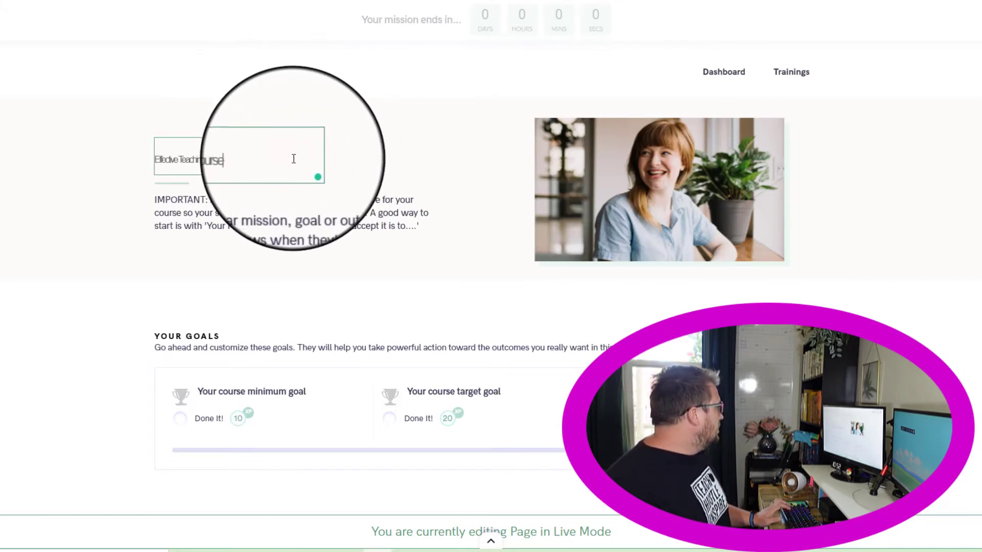
{"action": "left_click_drag", "start_coordinate": [265, 162], "coordinate": [93, 176]}
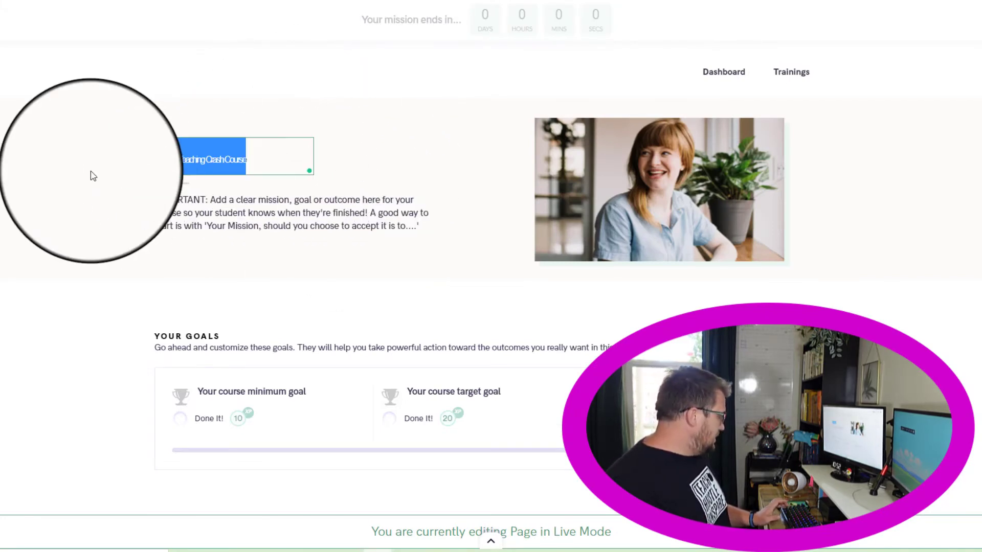
{"action": "key", "text": "ctrl+z"}
{"action": "right_click", "coordinate": [234, 156]}
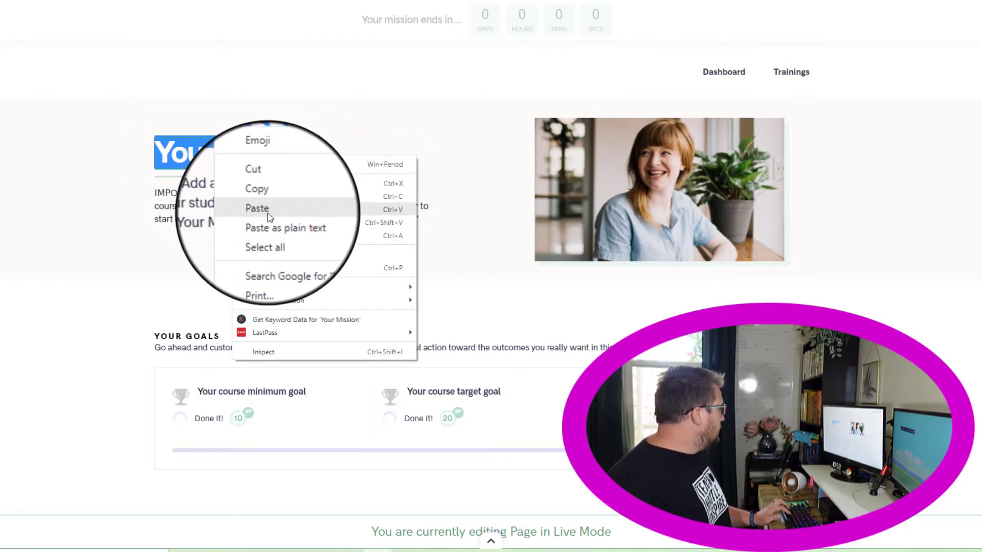
{"action": "left_click", "coordinate": [269, 216]}
{"action": "key", "text": "ctrl+z"}
- Replace the "Your Mission" heading with the copied "Effective Teaching Crash Course" as plain text, keeping the heading's style
{"action": "right_click", "coordinate": [270, 156]}
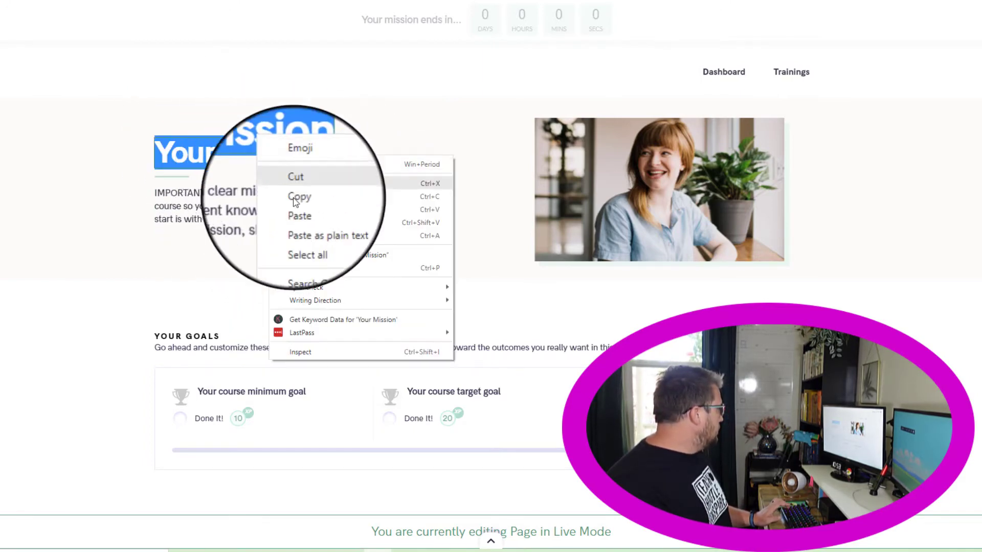
{"action": "left_click", "coordinate": [300, 212]}
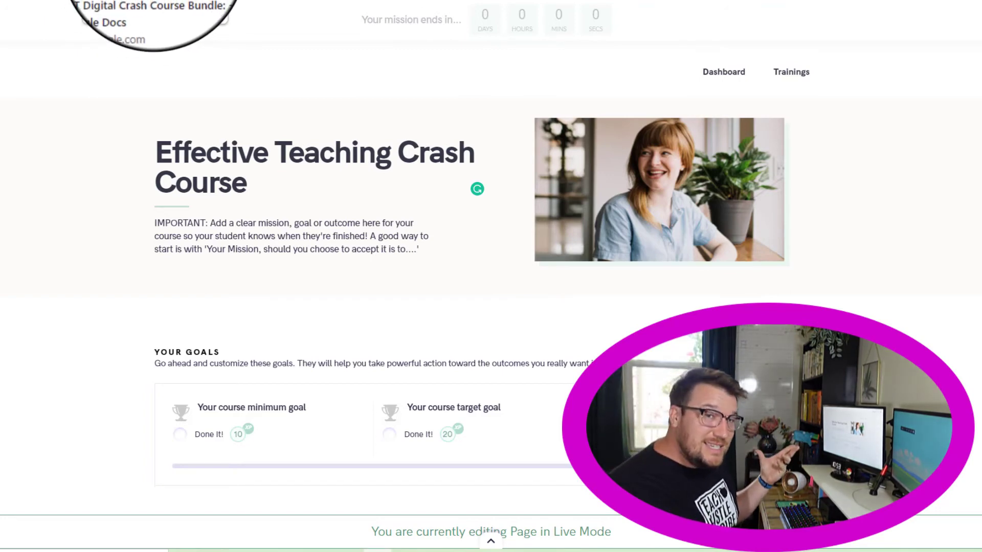
- Replace the placeholder mission text with the document's description beginning "A 2-Week Crash Course to help you teach like a master"
{"action": "left_click", "coordinate": [157, 2]}
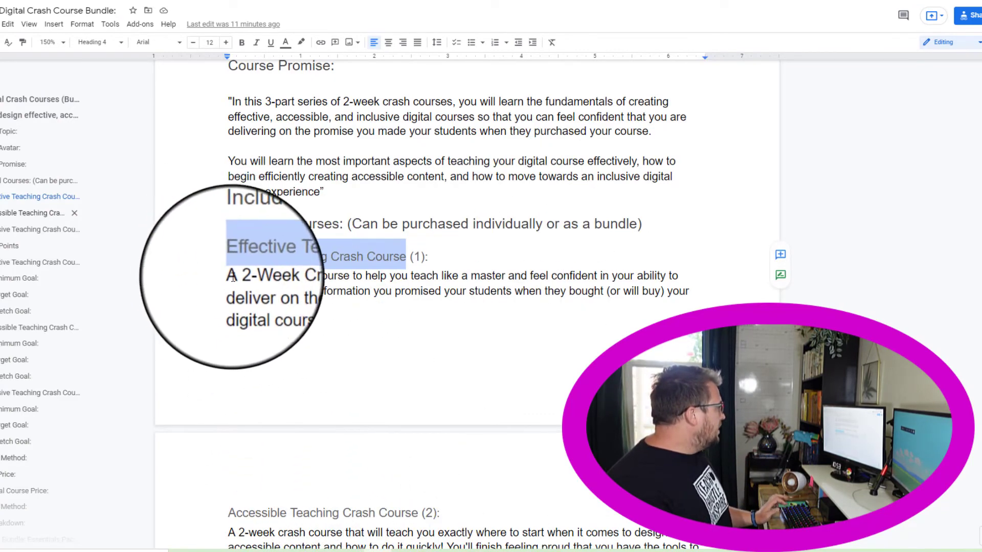
{"action": "left_click_drag", "start_coordinate": [227, 276], "coordinate": [297, 307]}
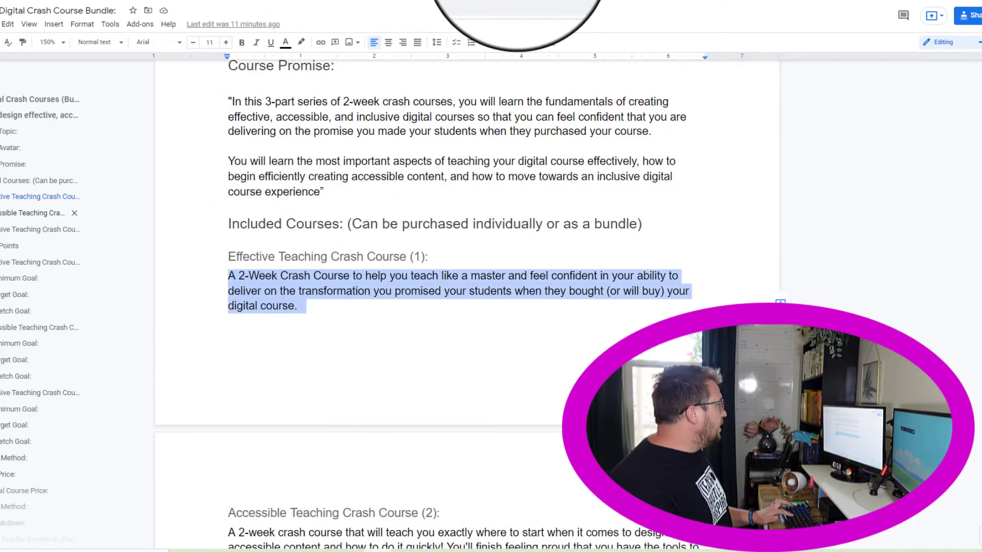
{"action": "left_click", "coordinate": [532, 0]}
{"action": "left_click", "coordinate": [412, 251]}
{"action": "left_click_drag", "start_coordinate": [412, 250], "coordinate": [142, 226]}
{"action": "key", "text": "ctrl+v"}
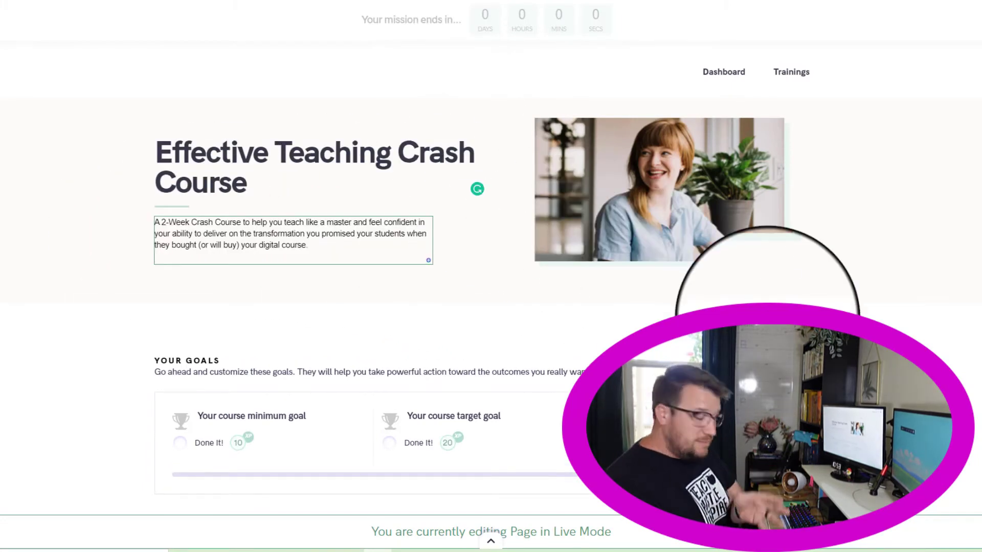
- Add the document's first P.L.O.T. point, beginning "By the end of the course", below the mission description as plain text
{"action": "key", "text": "Return"}
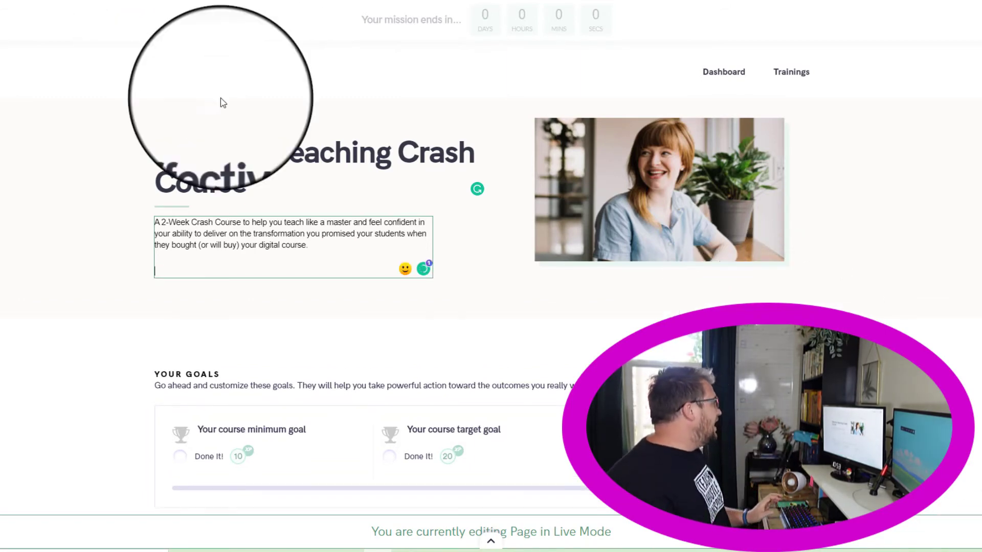
{"action": "left_click", "coordinate": [208, 2]}
{"action": "scroll", "coordinate": [449, 376], "scroll_direction": "down", "scroll_amount": 7}
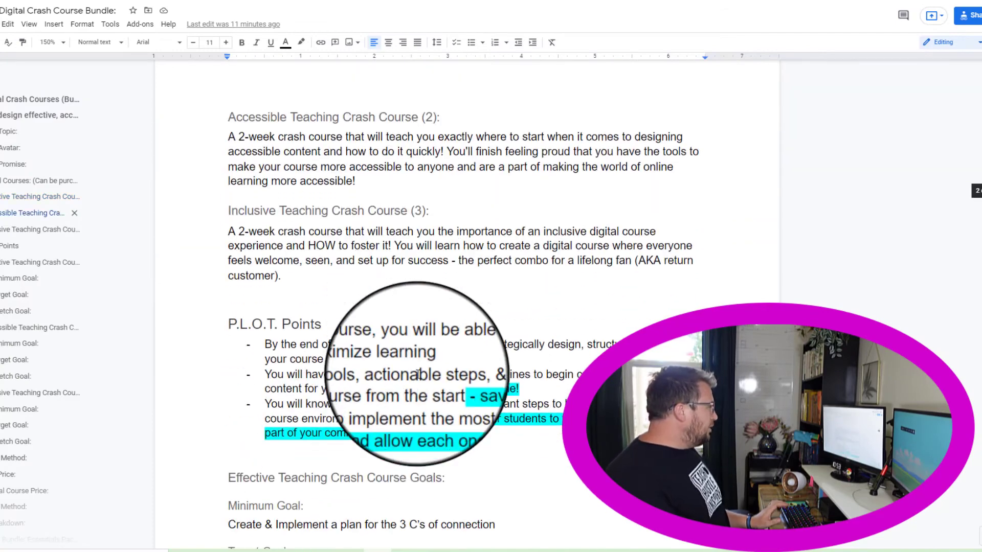
{"action": "triple_click", "coordinate": [276, 351]}
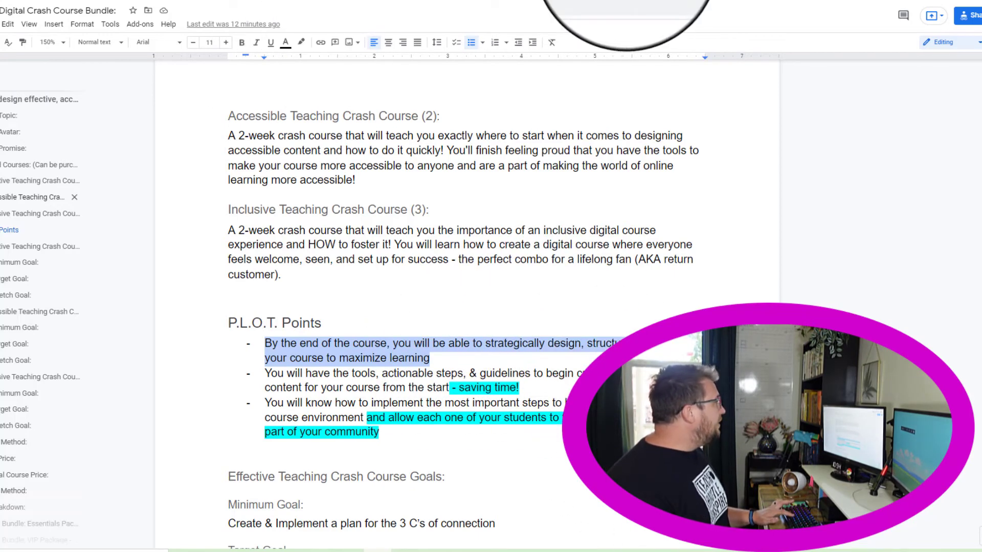
{"action": "left_click", "coordinate": [504, 2]}
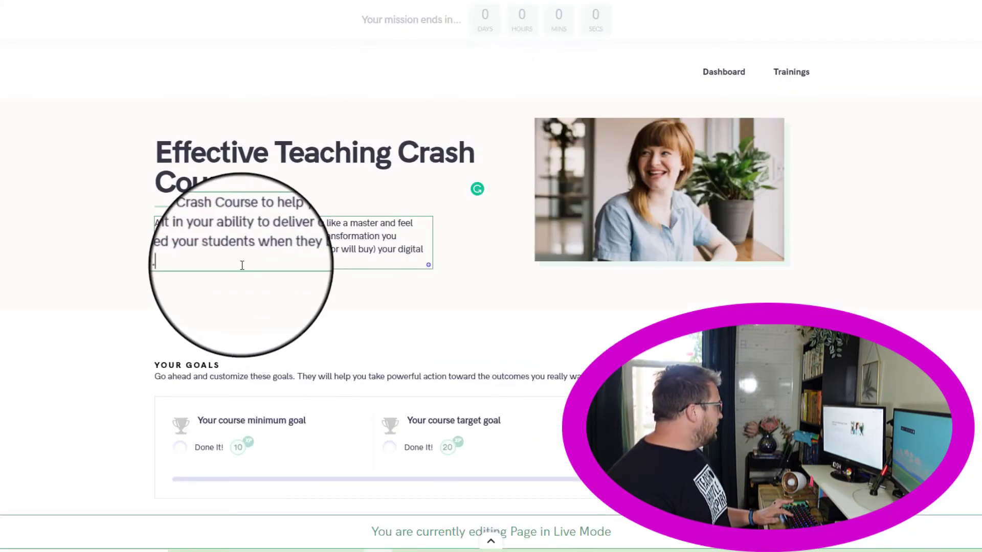
{"action": "key", "text": "ctrl+v"}
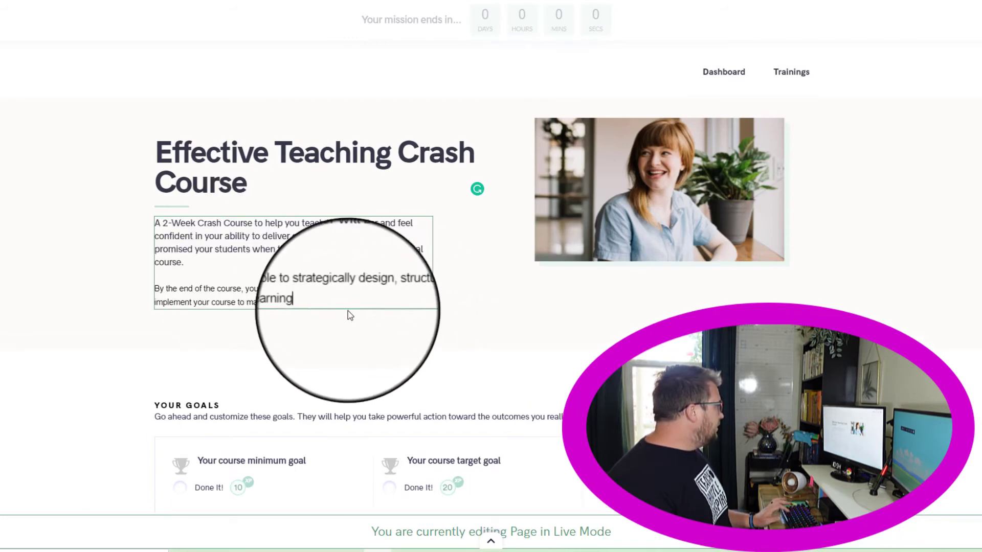
{"action": "key", "text": "ctrl+z"}
{"action": "right_click", "coordinate": [247, 290]}
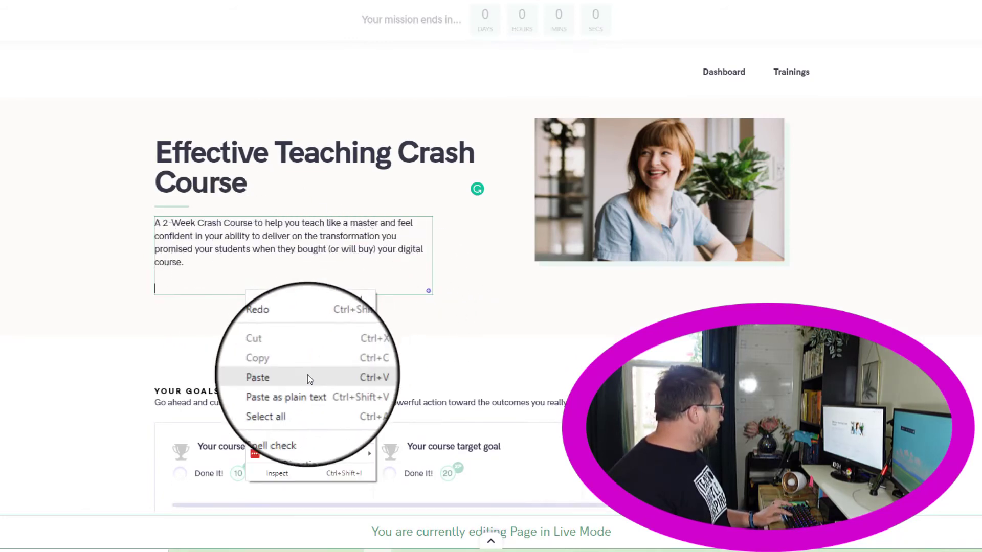
{"action": "left_click", "coordinate": [306, 390]}
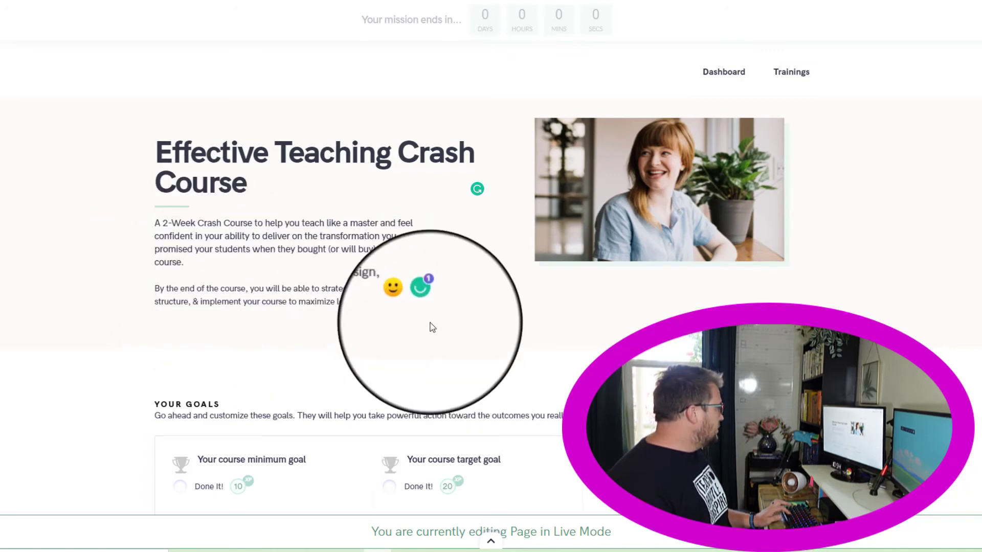
- Join the two mission paragraphs, dismiss Grammarly's wordiness suggestion and accept its missing space before "By"
{"action": "key", "text": "BackSpace"}
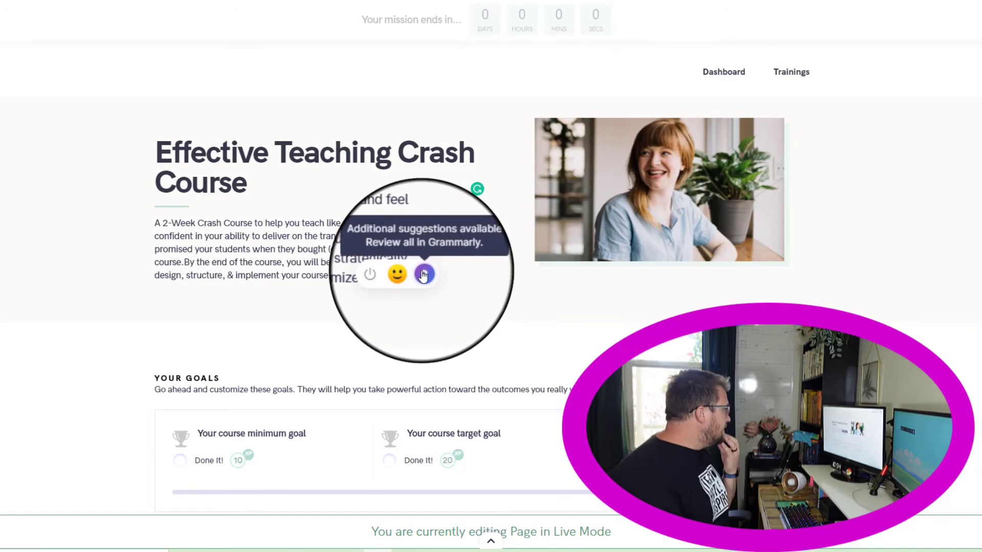
{"action": "left_click", "coordinate": [423, 275]}
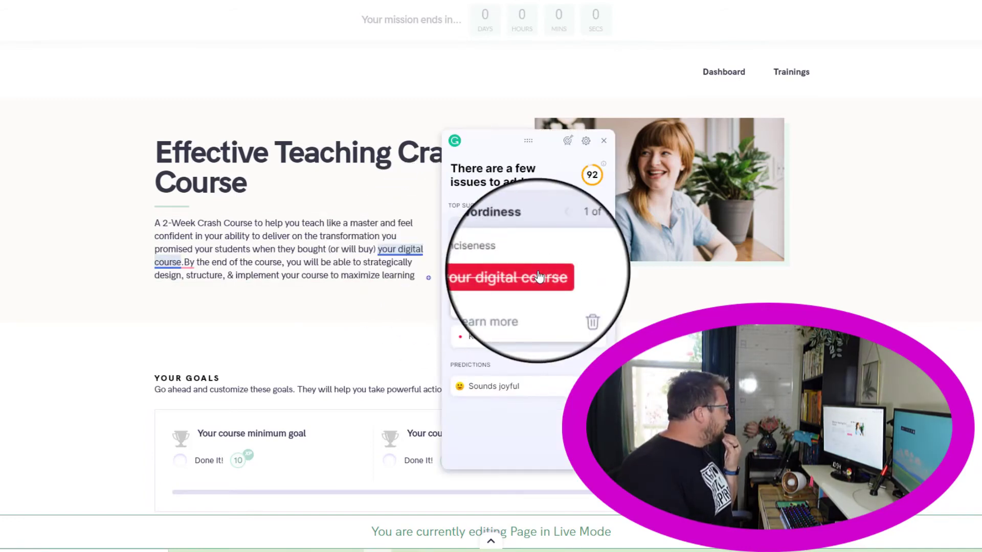
{"action": "left_click", "coordinate": [574, 306]}
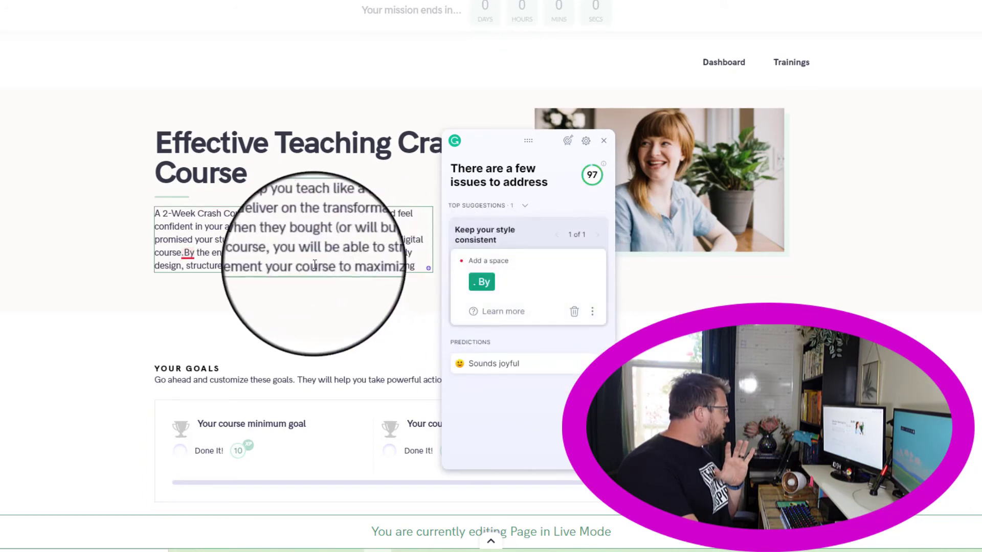
{"action": "left_click", "coordinate": [476, 279]}
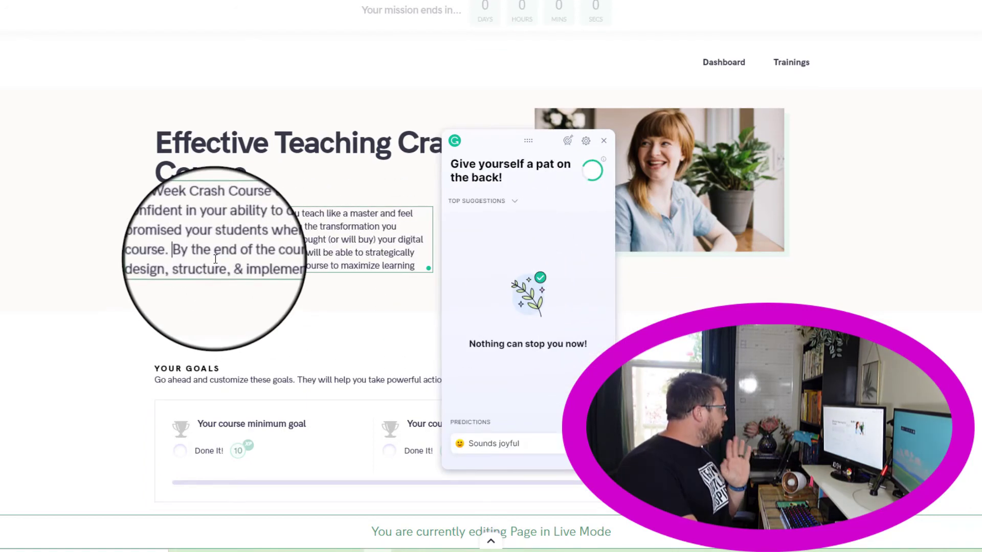
- Try to move "By the end of the course" into a separate paragraph after a blank line, and close Grammarly's suggestions
{"action": "left_click", "coordinate": [188, 255]}
{"action": "key", "text": "Return"}
{"action": "key", "text": "Return"}
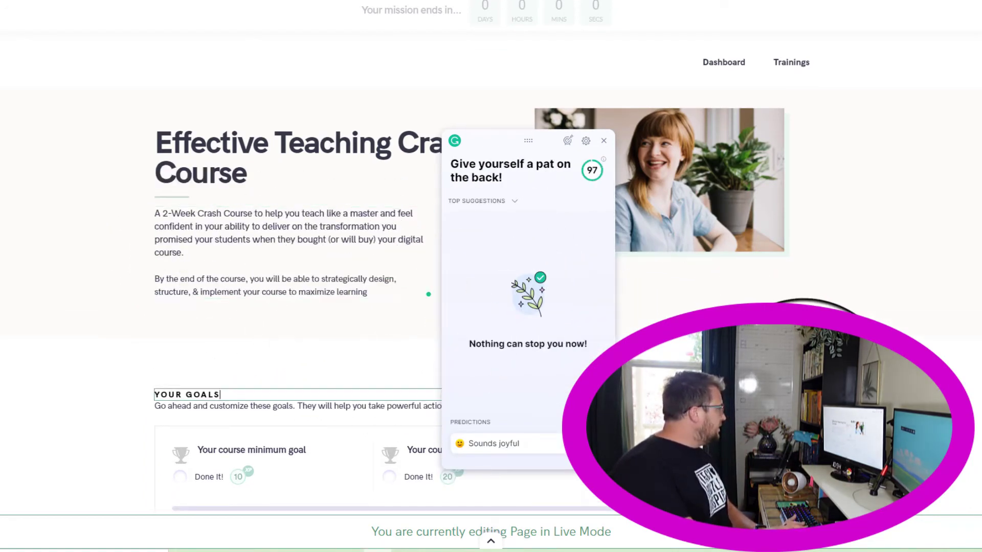
{"action": "left_click", "coordinate": [604, 140]}
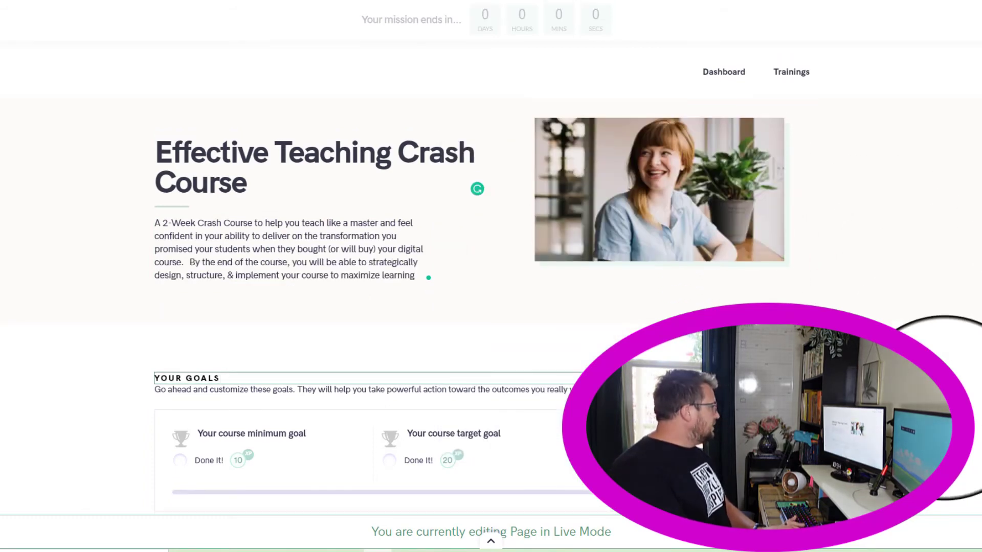
- Name Goal 1 in the page's goal settings "Create & Implement a plan for the 3 C's of connection", copied from the document's minimum goal
{"action": "left_click", "coordinate": [501, 390]}
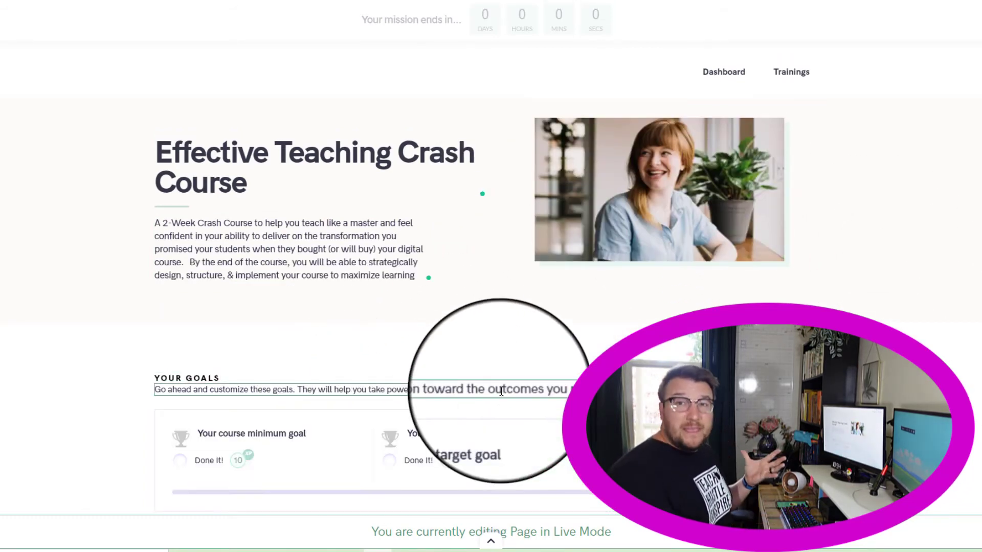
{"action": "scroll", "coordinate": [512, 389], "scroll_direction": "down", "scroll_amount": 3}
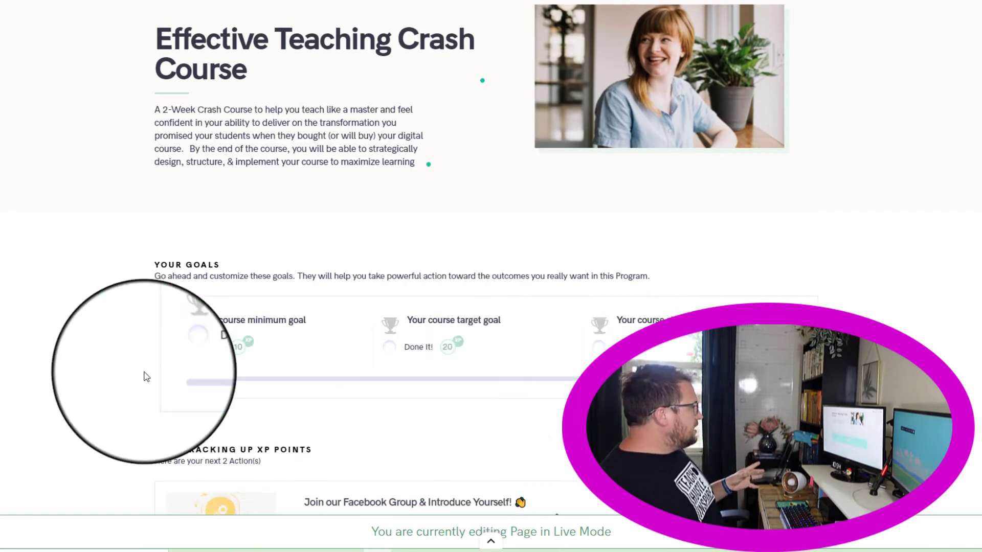
{"action": "scroll", "coordinate": [397, 361], "scroll_direction": "down", "scroll_amount": 2}
{"action": "mouse_move", "coordinate": [208, 285]}
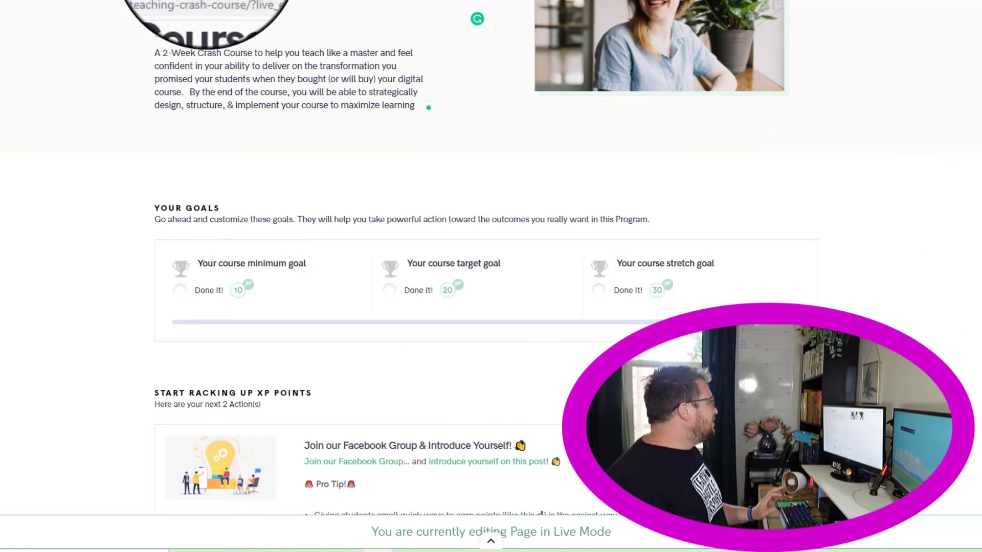
{"action": "left_click", "coordinate": [289, 6]}
{"action": "scroll", "coordinate": [330, 439], "scroll_direction": "down", "scroll_amount": 4}
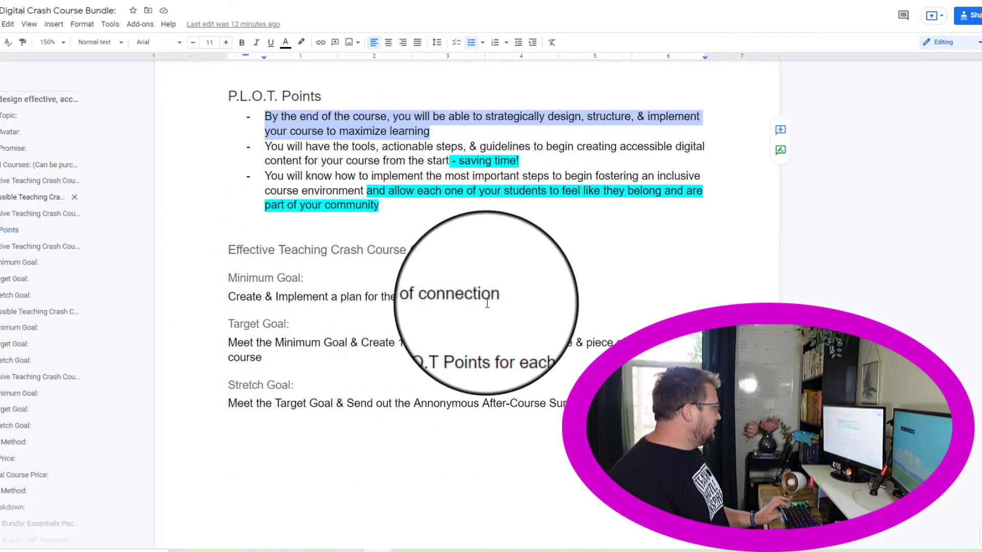
{"action": "scroll", "coordinate": [517, 372], "scroll_direction": "down", "scroll_amount": 2}
{"action": "left_click_drag", "start_coordinate": [457, 188], "coordinate": [204, 187]}
{"action": "left_click", "coordinate": [526, 180]}
{"action": "left_click_drag", "start_coordinate": [526, 180], "coordinate": [164, 177]}
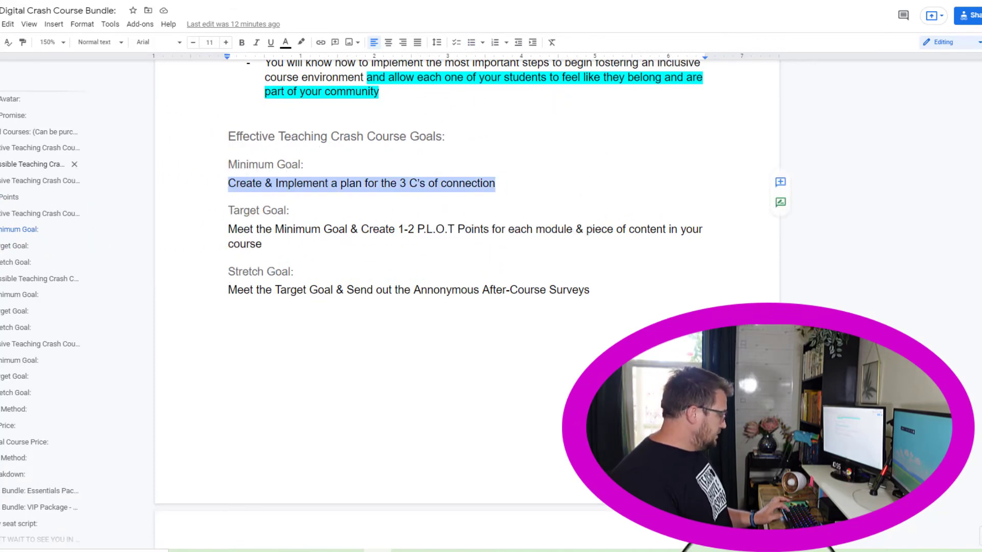
{"action": "key", "text": "ctrl+Tab"}
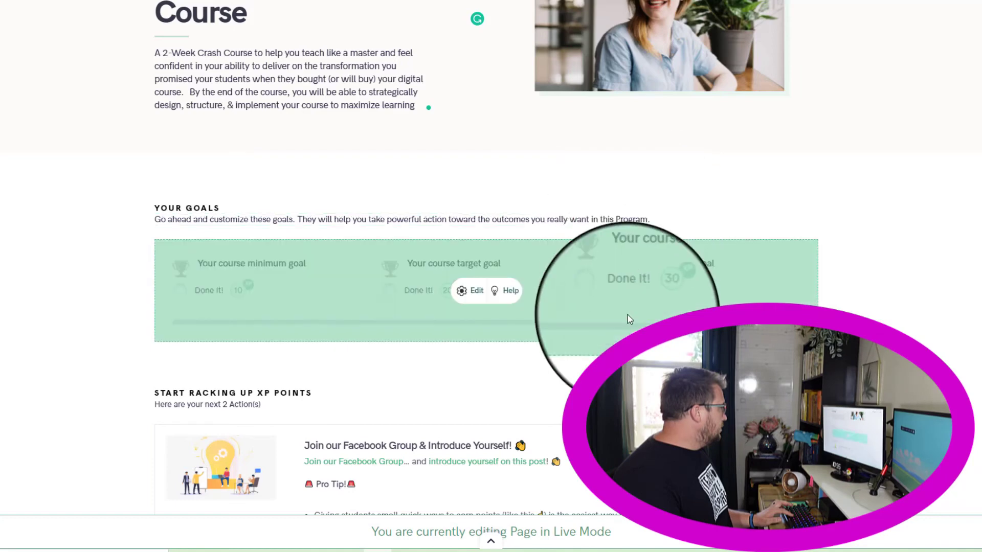
{"action": "left_click", "coordinate": [463, 301]}
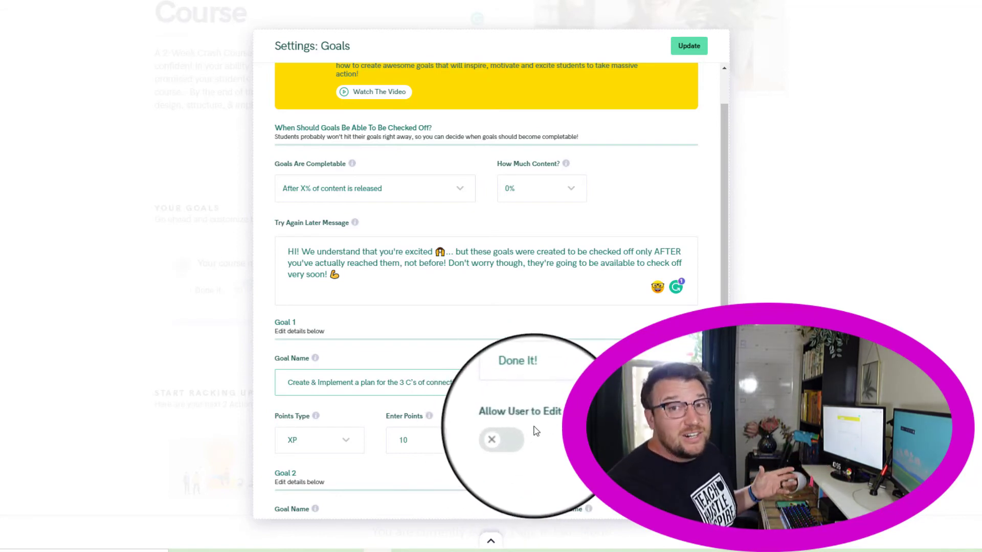
- Leave user editing off for Goal 1 and choose XP as its points type
{"action": "left_click", "coordinate": [506, 437]}
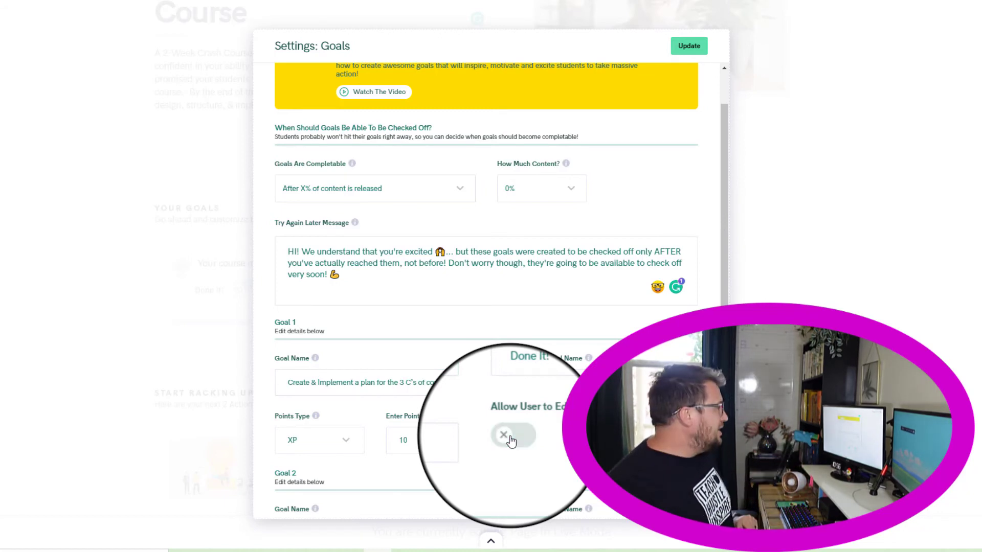
{"action": "mouse_move", "coordinate": [307, 418]}
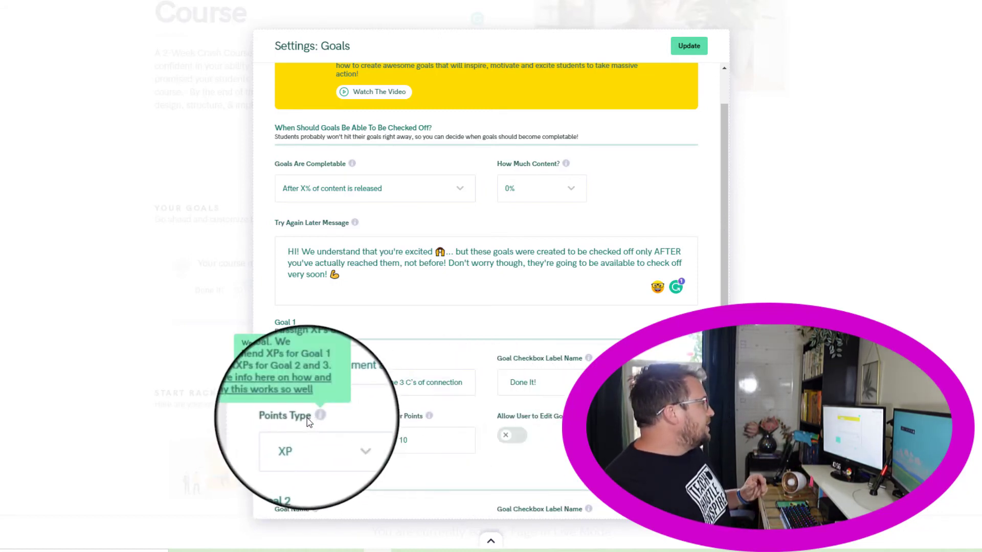
{"action": "left_click", "coordinate": [353, 442]}
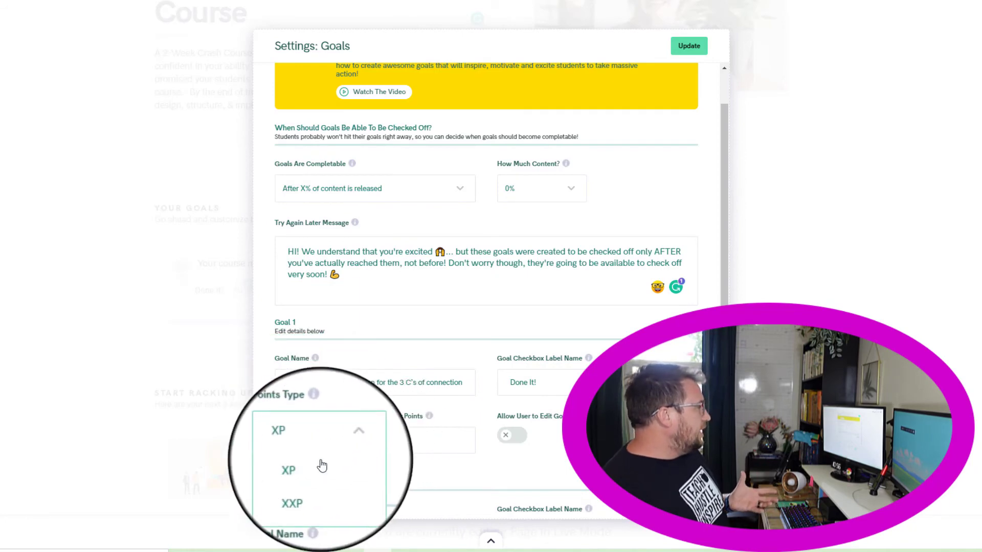
{"action": "left_click", "coordinate": [317, 466]}
{"action": "mouse_move", "coordinate": [315, 420]}
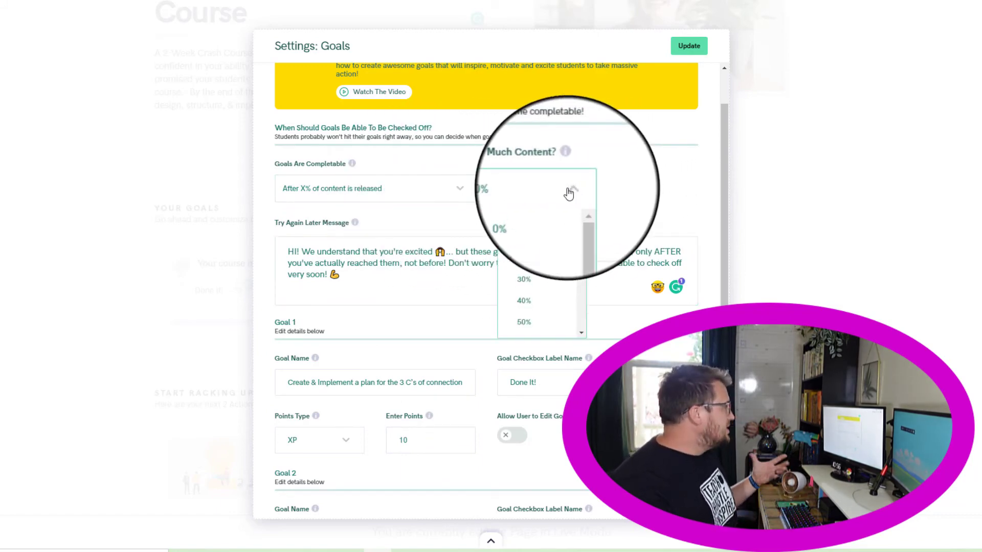
- Review the content percentages and the conditions for when goals become completable, keeping "After X% of content is released" at 0%
{"action": "scroll", "coordinate": [528, 314], "scroll_direction": "down", "scroll_amount": 3}
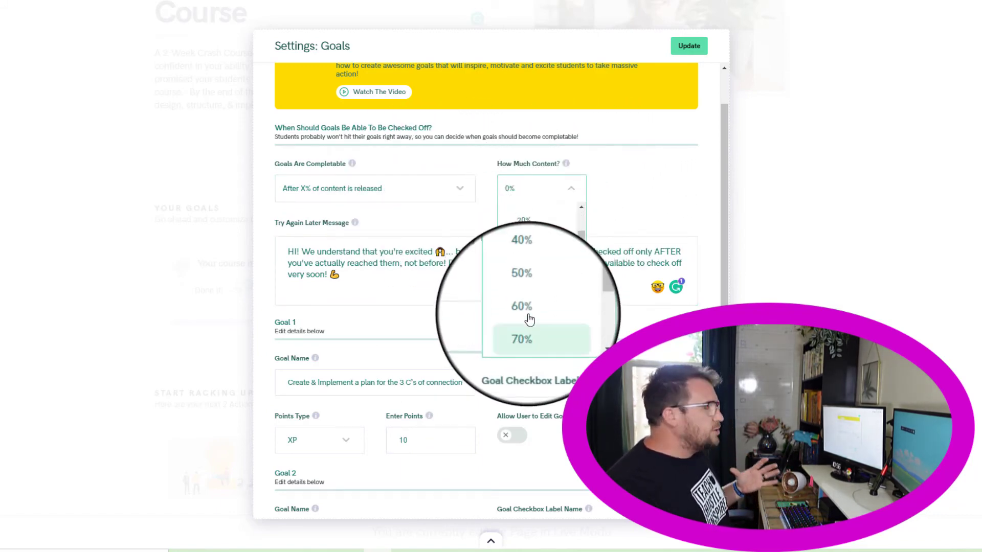
{"action": "scroll", "coordinate": [529, 319], "scroll_direction": "up", "scroll_amount": 1}
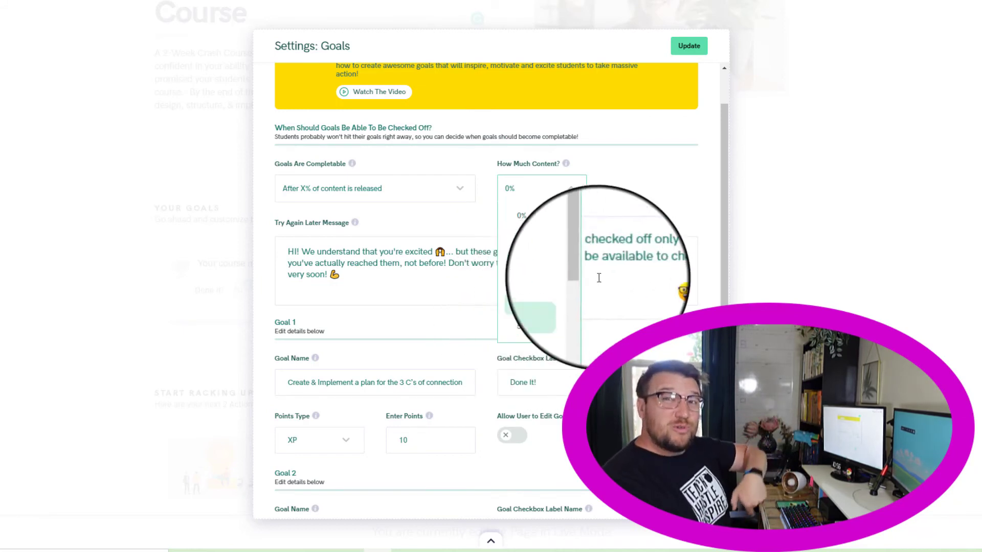
{"action": "left_click", "coordinate": [695, 188]}
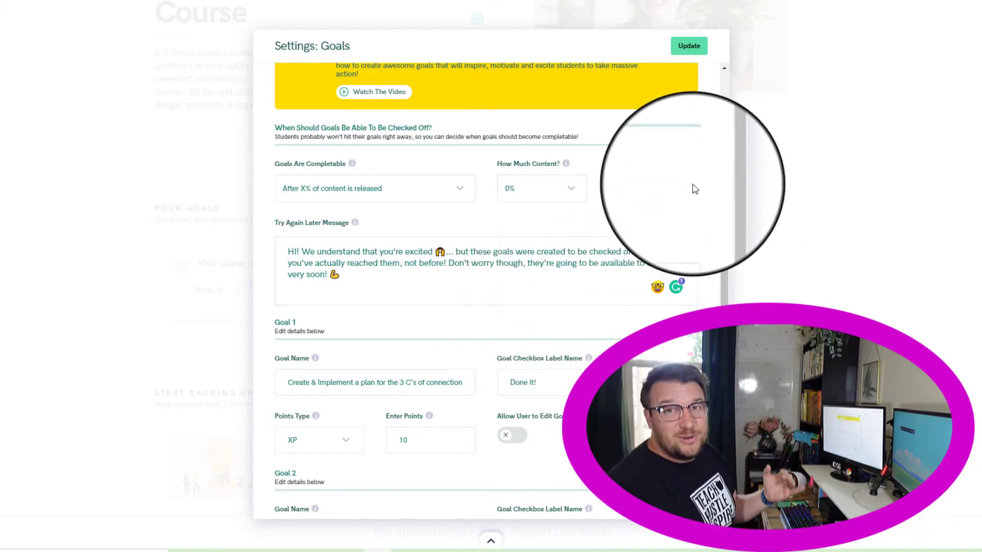
{"action": "left_click", "coordinate": [421, 199]}
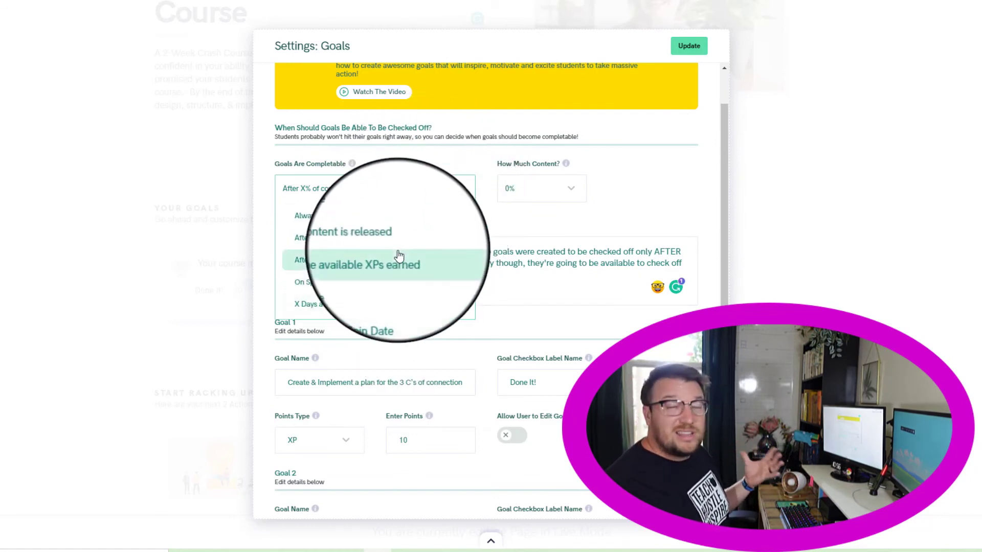
{"action": "left_click", "coordinate": [664, 214]}
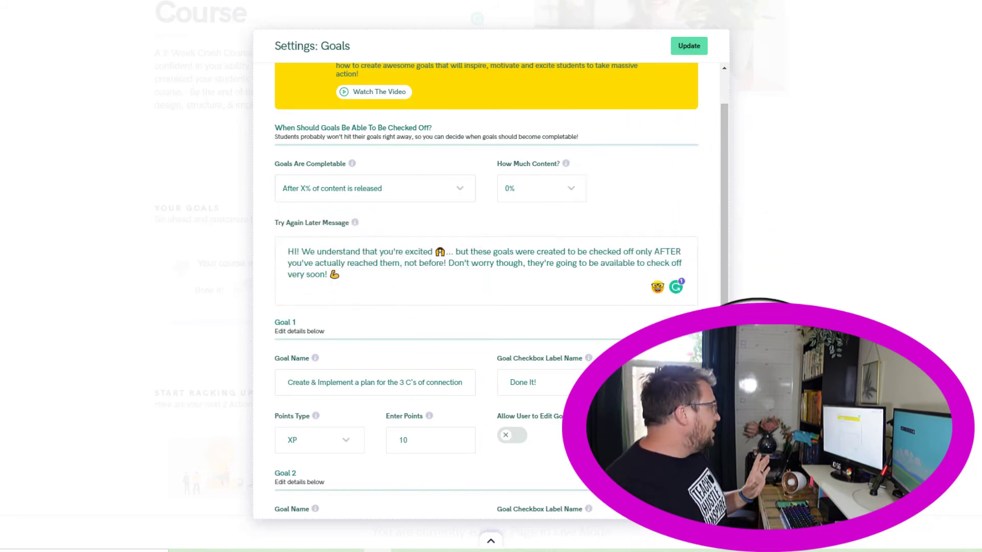
- Copy the target goal sentence from the document's Effective Teaching Crash Course Goals and return to the goal settings
{"action": "scroll", "coordinate": [563, 437], "scroll_direction": "down", "scroll_amount": 3}
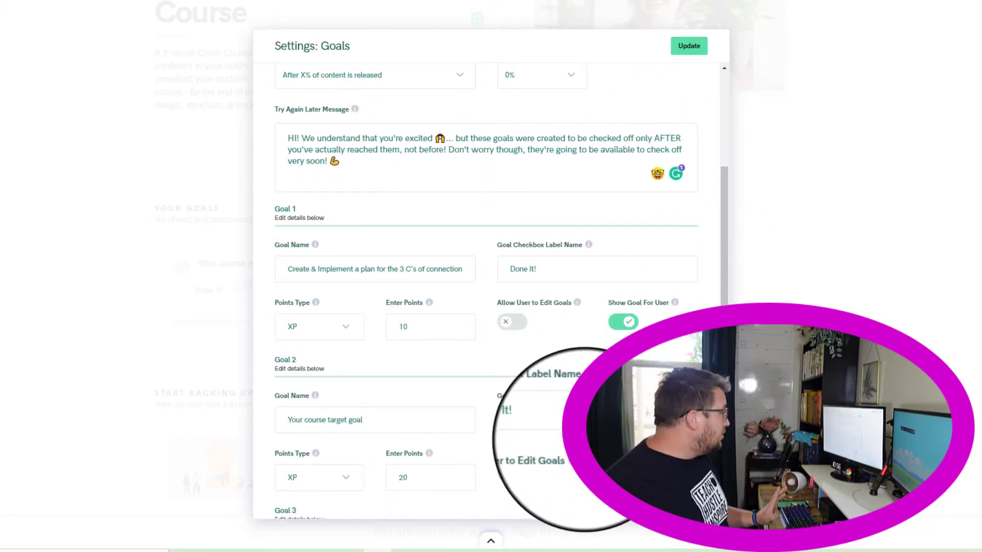
{"action": "scroll", "coordinate": [563, 438], "scroll_direction": "down", "scroll_amount": 2}
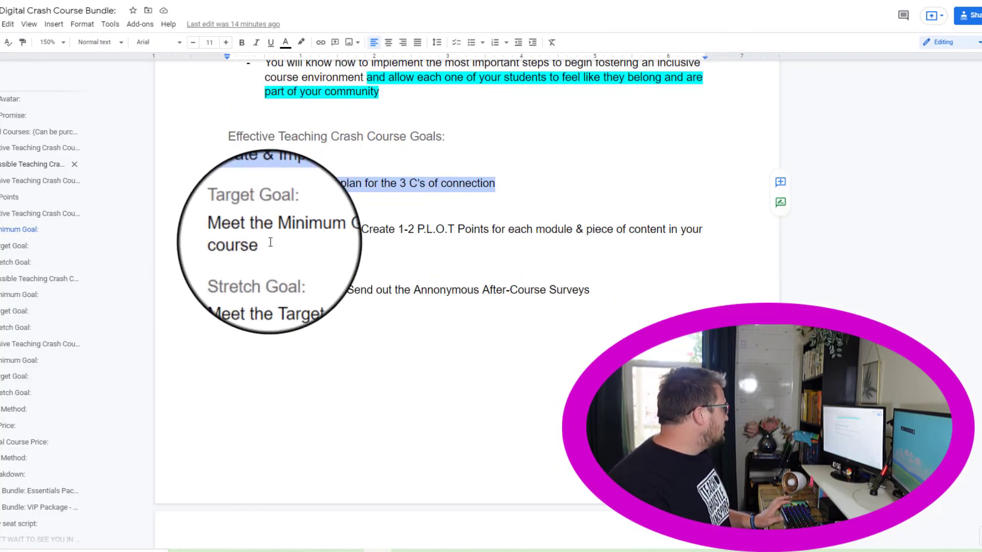
{"action": "triple_click", "coordinate": [238, 243]}
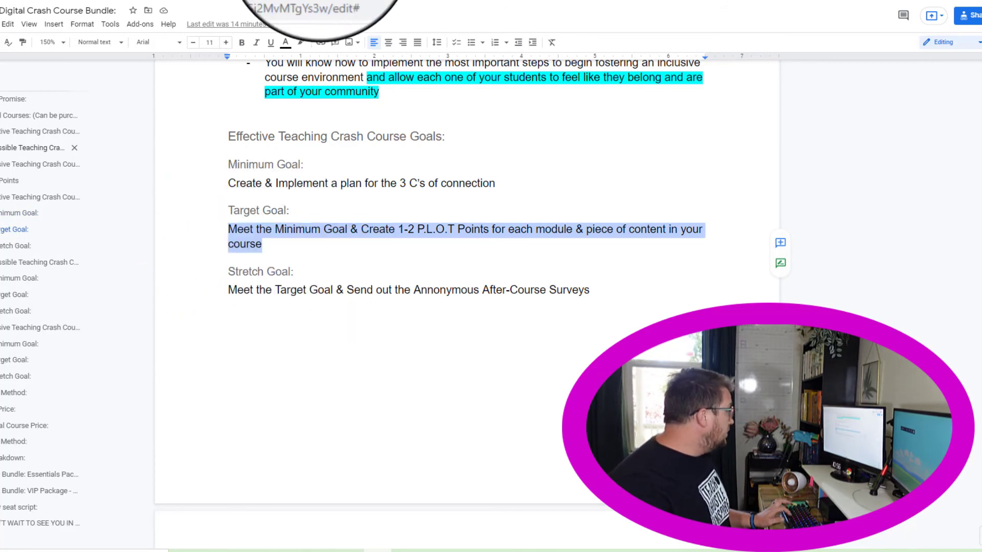
{"action": "left_click", "coordinate": [537, 5]}
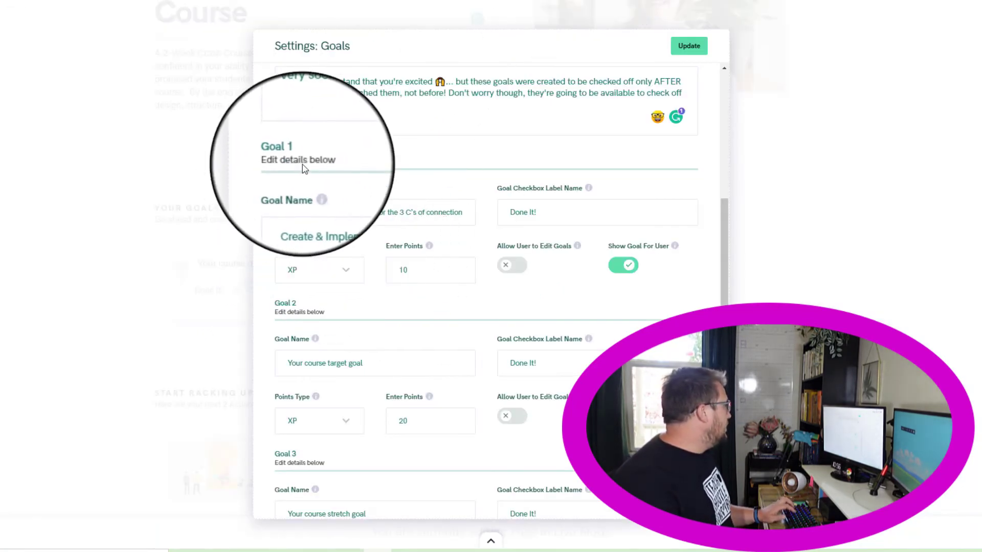
- Prefix Goal 1's name with "Minimum:" and name Goal 2 "Target:" followed by the copied target goal, with 20 points
{"action": "scroll", "coordinate": [307, 168], "scroll_direction": "up", "scroll_amount": 2}
{"action": "left_click", "coordinate": [288, 325]}
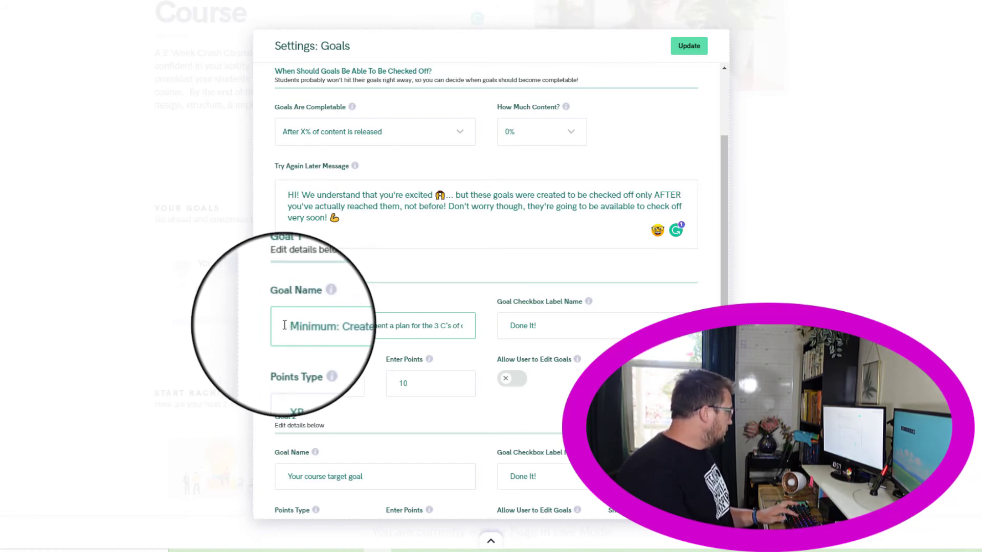
{"action": "left_click_drag", "start_coordinate": [394, 476], "coordinate": [258, 486]}
{"action": "key", "text": "ctrl+v"}
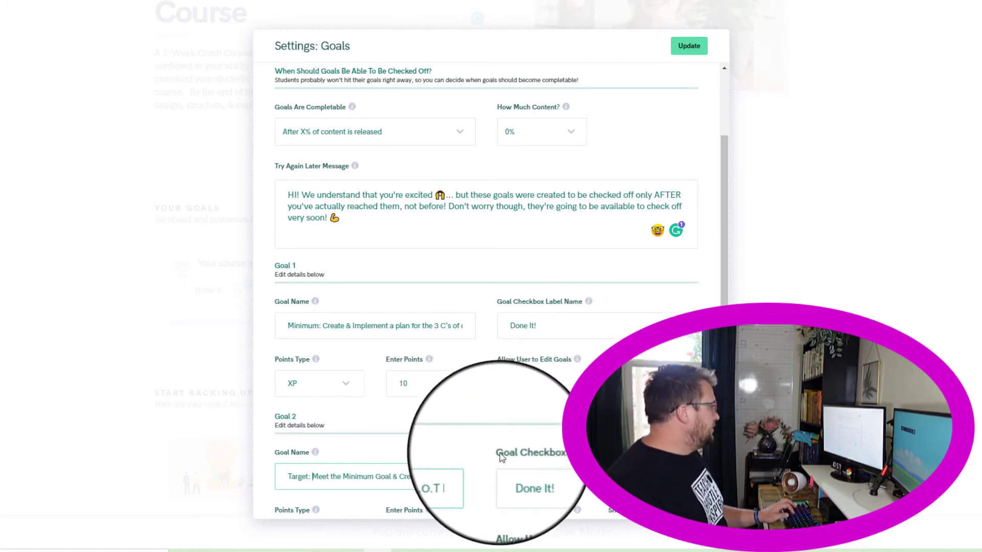
{"action": "scroll", "coordinate": [463, 463], "scroll_direction": "up", "scroll_amount": 1}
{"action": "scroll", "coordinate": [468, 463], "scroll_direction": "down", "scroll_amount": 2}
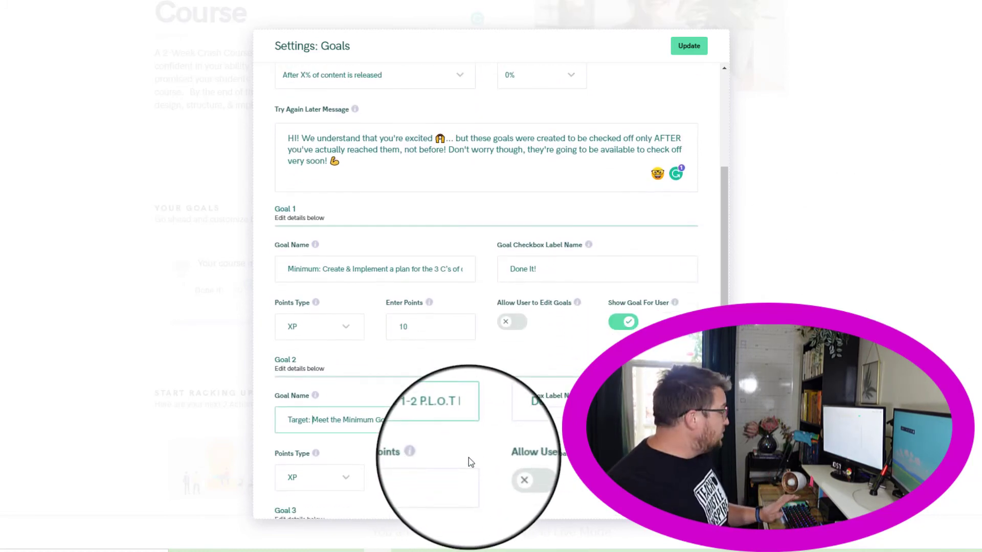
{"action": "left_click", "coordinate": [427, 479]}
{"action": "type", "text": "20"}
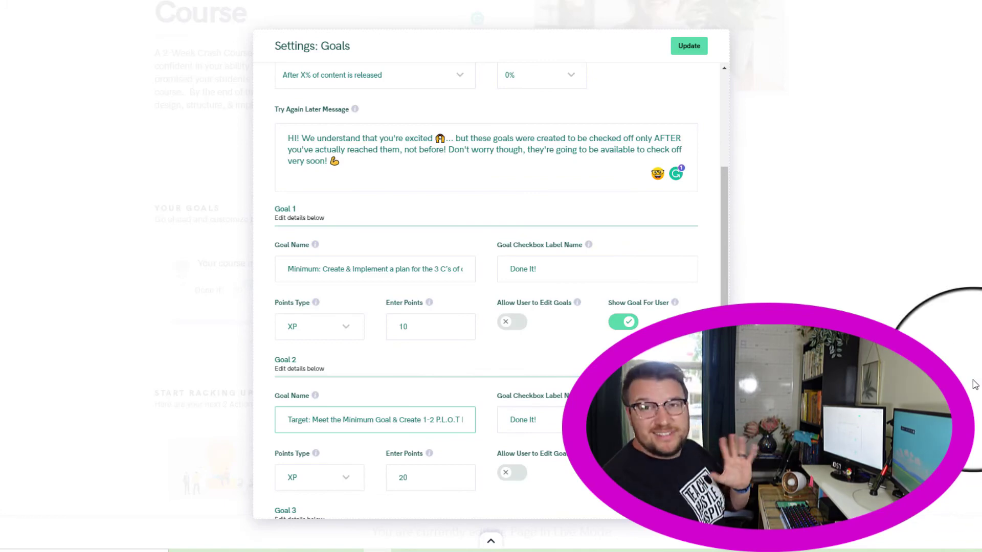
- Name Goal 3 "Stretch Goal: Meet the Target Goal & Send out the Anonymous After-Course Surveys", copied from the document with the misspelled word corrected
{"action": "scroll", "coordinate": [641, 351], "scroll_direction": "down", "scroll_amount": 3}
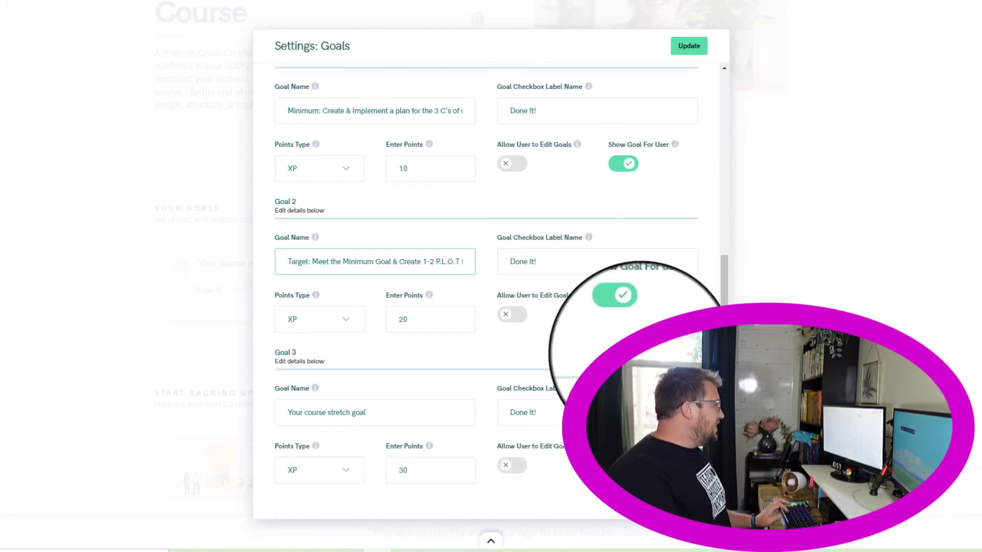
{"action": "left_click", "coordinate": [174, 2]}
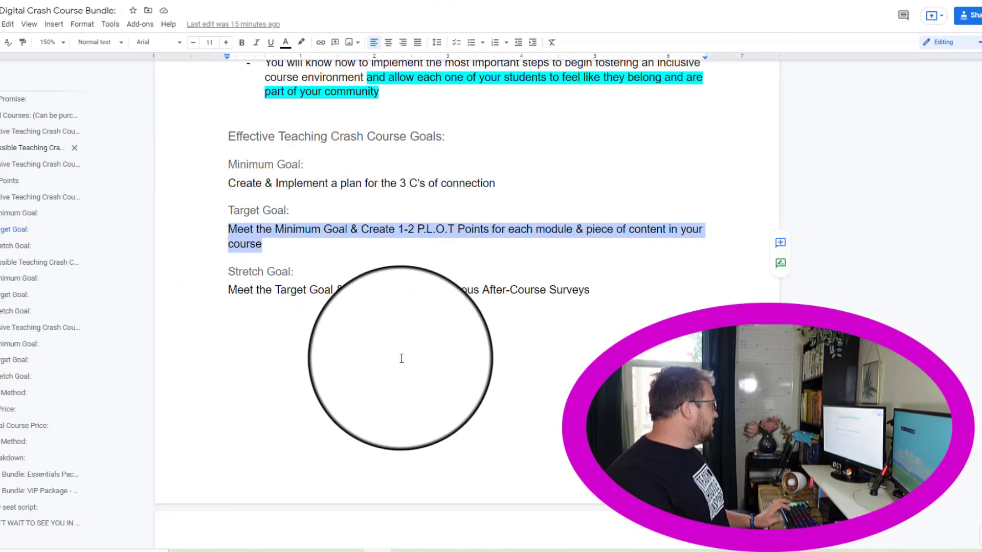
{"action": "left_click_drag", "start_coordinate": [591, 290], "coordinate": [164, 295]}
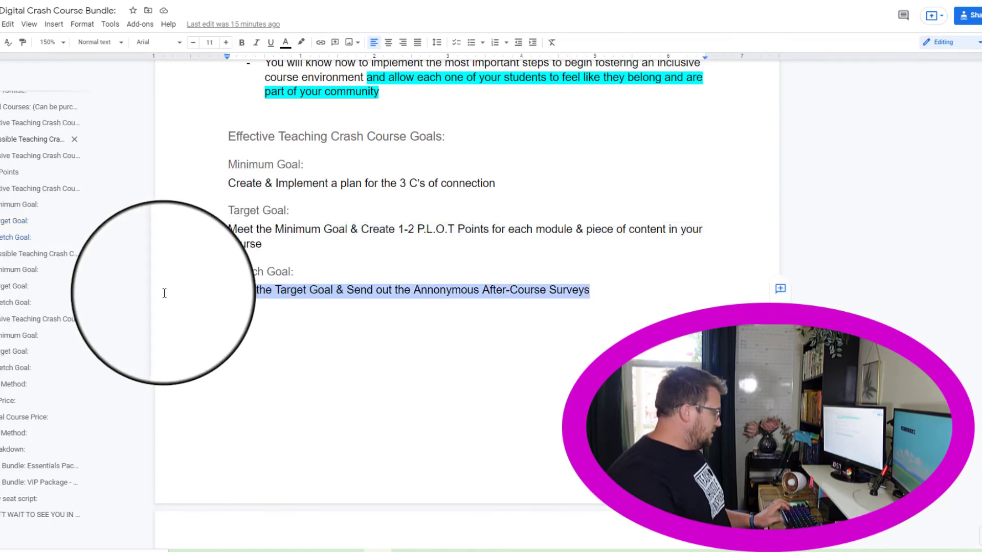
{"action": "left_click", "coordinate": [460, 4]}
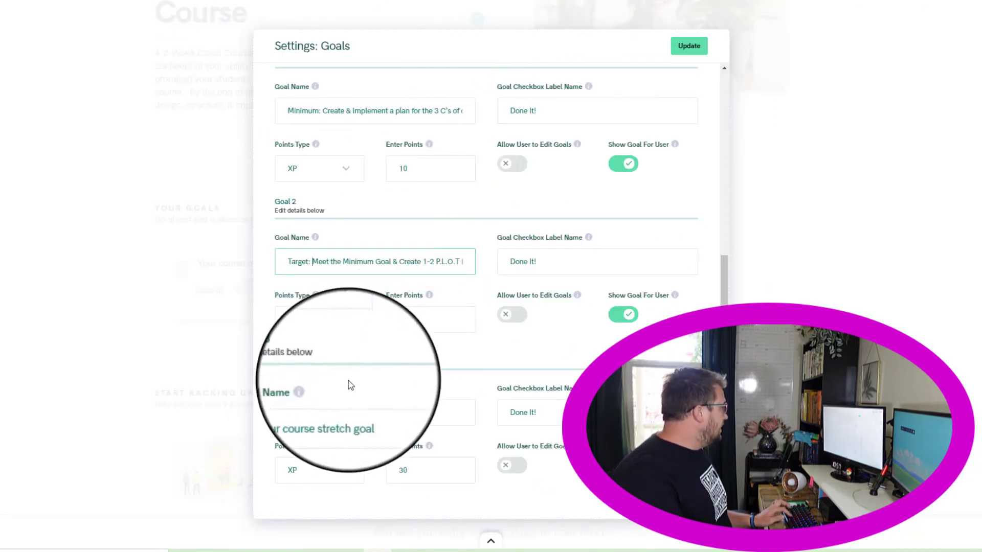
{"action": "left_click_drag", "start_coordinate": [367, 413], "coordinate": [287, 415]}
{"action": "key", "text": "ctrl+v"}
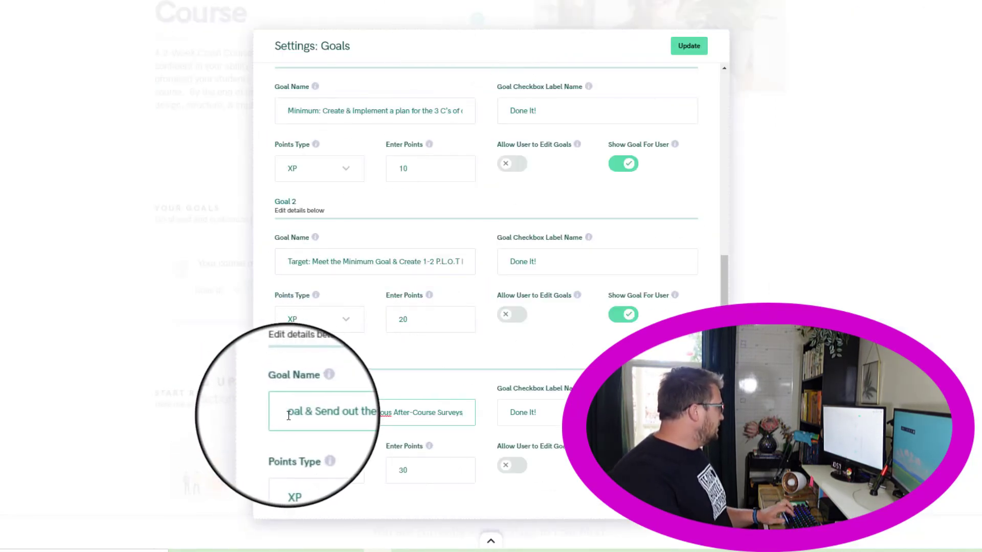
{"action": "right_click", "coordinate": [361, 412]}
{"action": "left_click", "coordinate": [381, 270]}
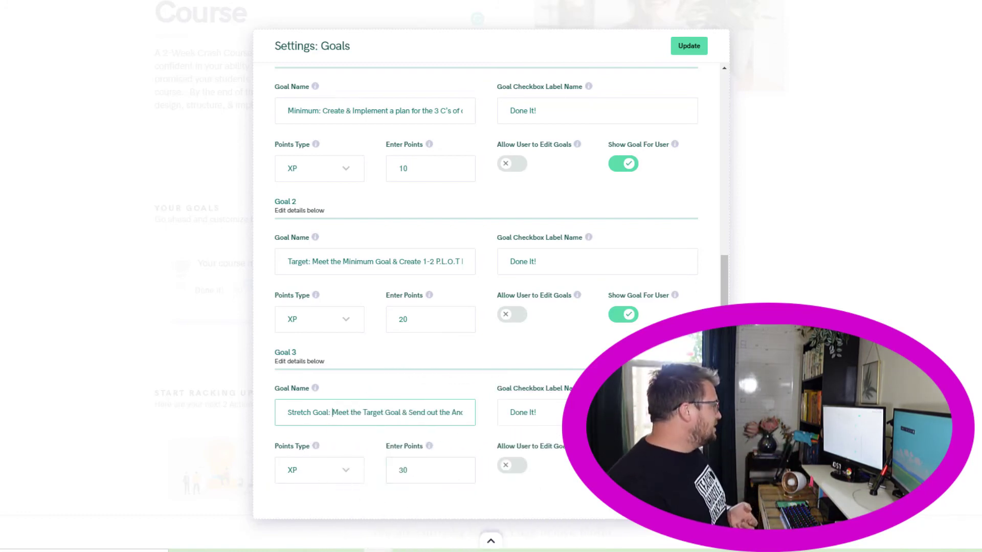
- Save the goal settings and open the course preview as admin
{"action": "left_click", "coordinate": [689, 45]}
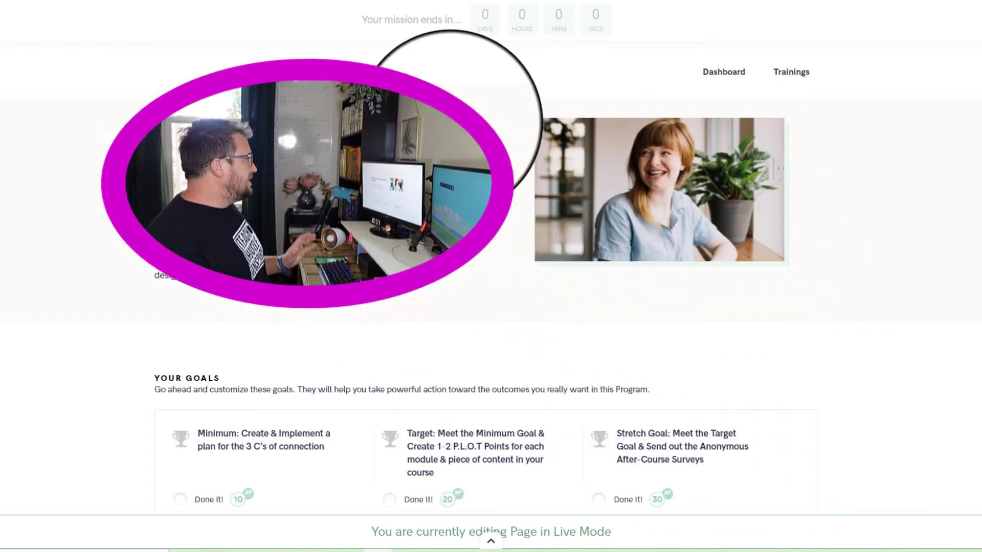
{"action": "left_click", "coordinate": [722, 71]}
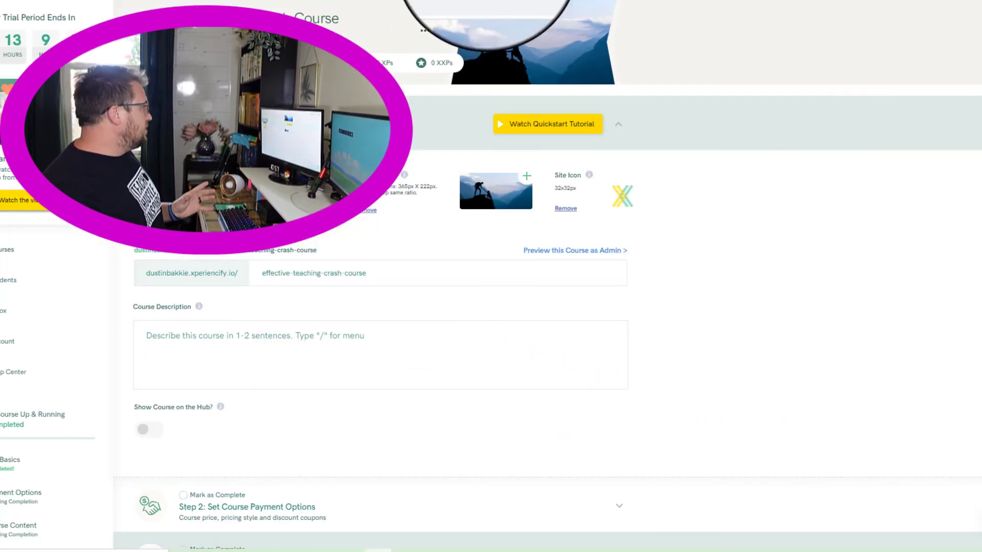
{"action": "left_click", "coordinate": [541, 254]}
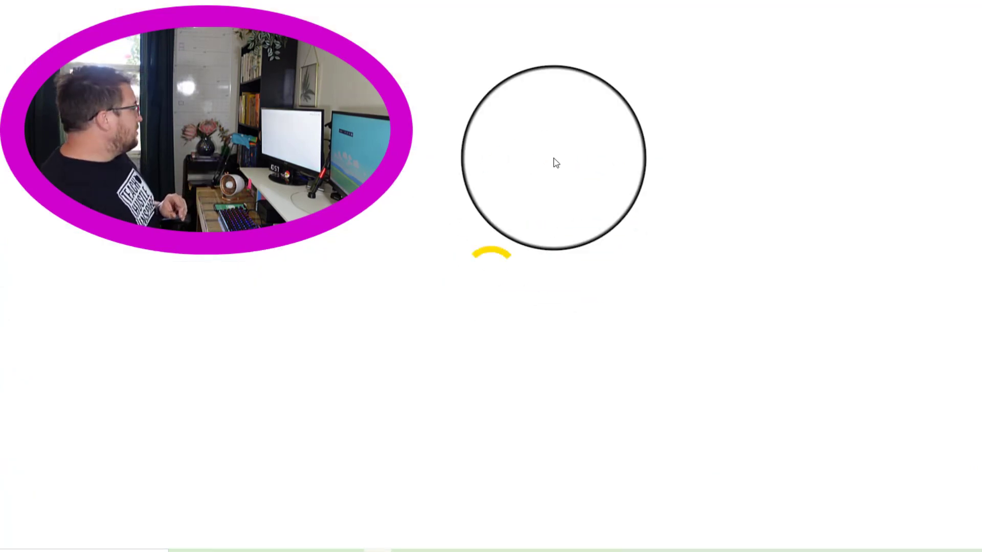
- Check off the minimum goal and the target goal as done on the previewed course page
{"action": "scroll", "coordinate": [504, 362], "scroll_direction": "down", "scroll_amount": 2}
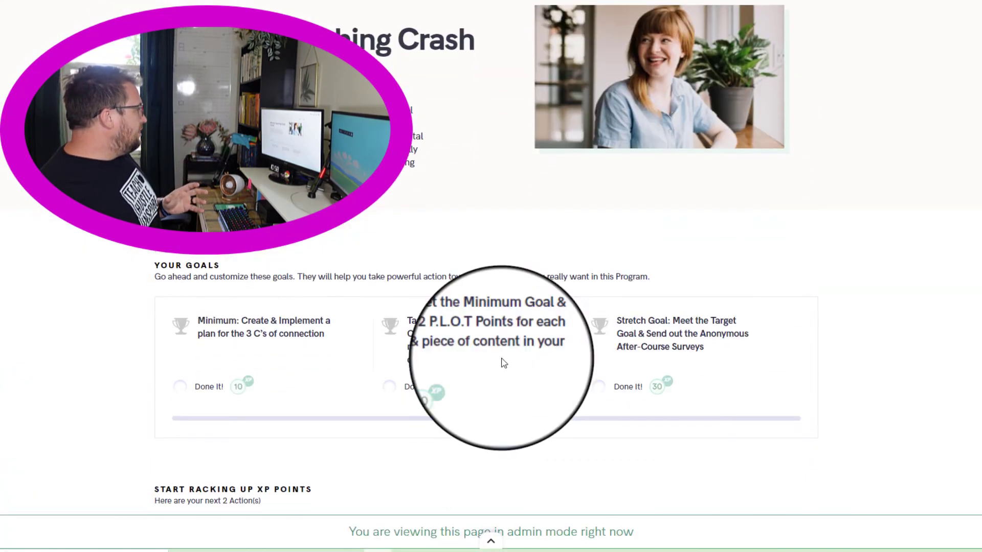
{"action": "left_click", "coordinate": [181, 393]}
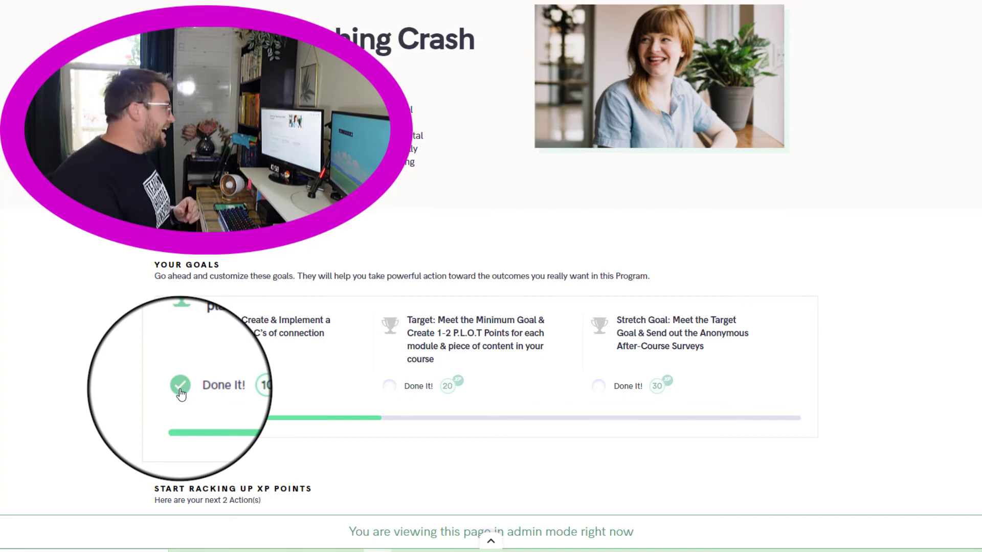
{"action": "left_click", "coordinate": [390, 389]}
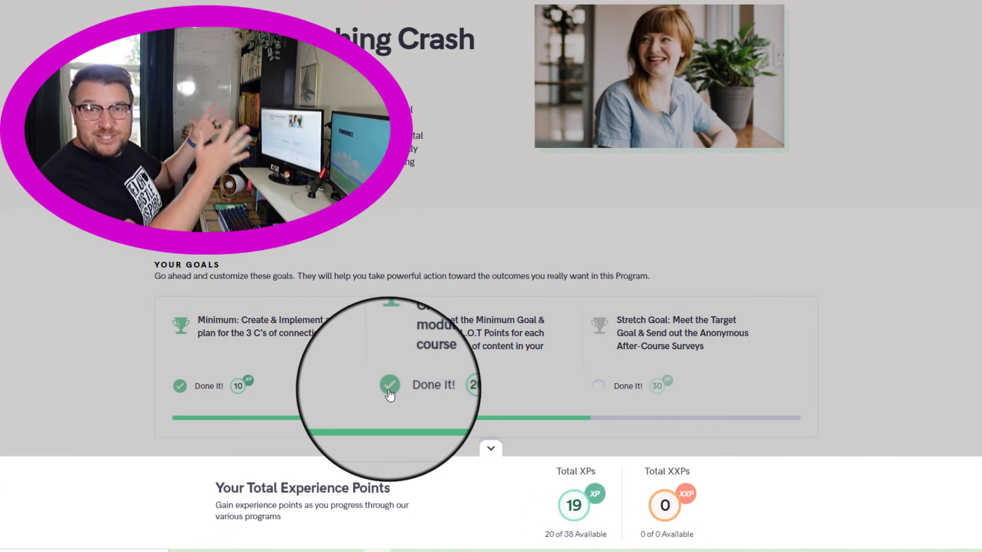